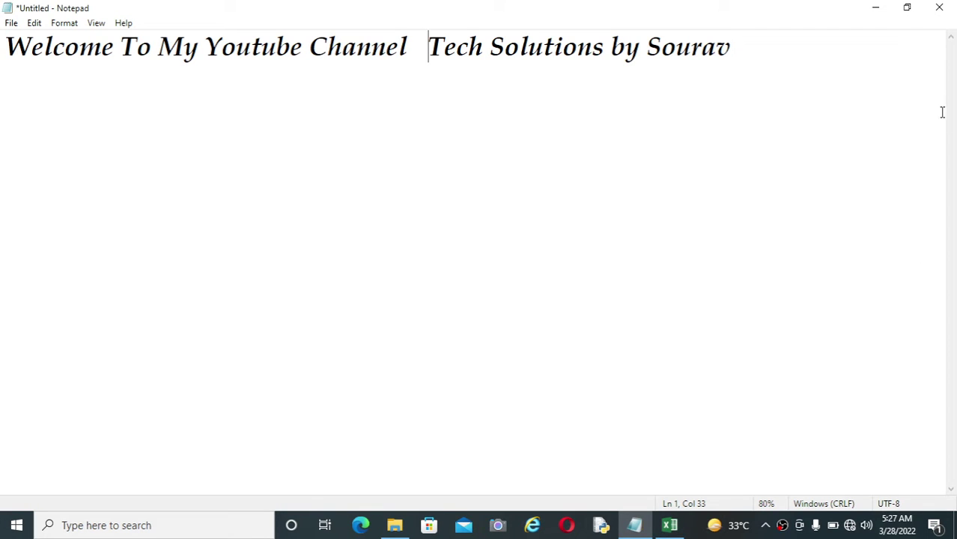
Minimize the Notepad welcome note to reveal the desktop.
click(872, 7)
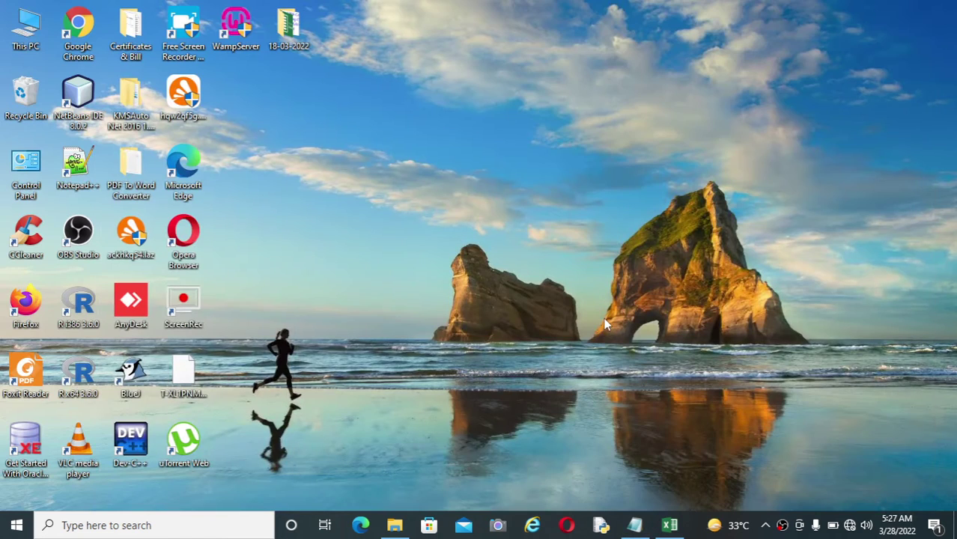
Bring up the blank Book1 workbook from the taskbar and select cell G1.
click(670, 526)
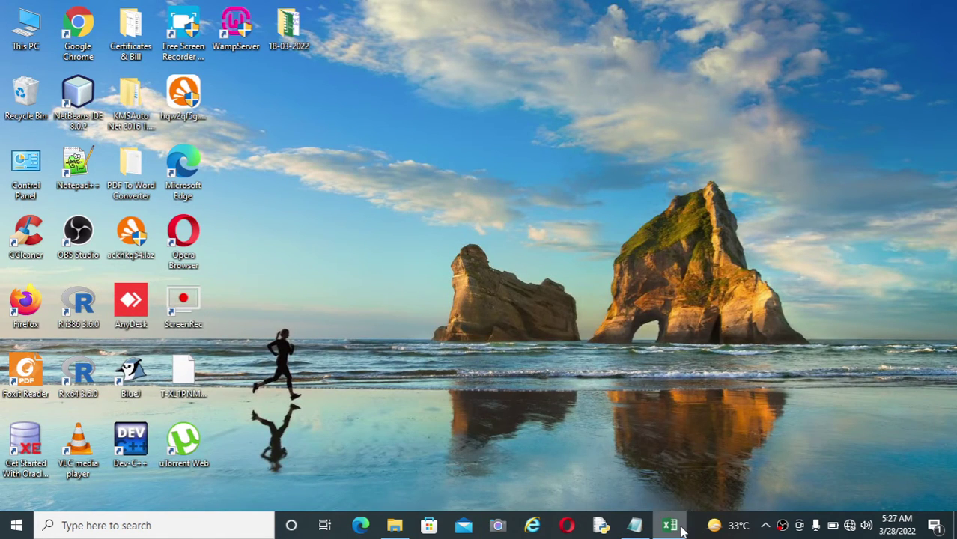
click(353, 227)
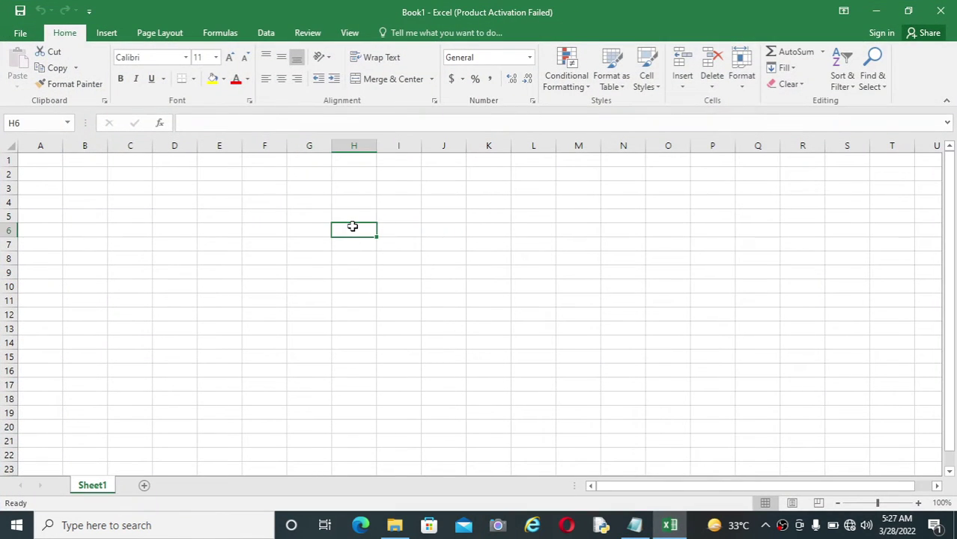
click(351, 188)
click(428, 253)
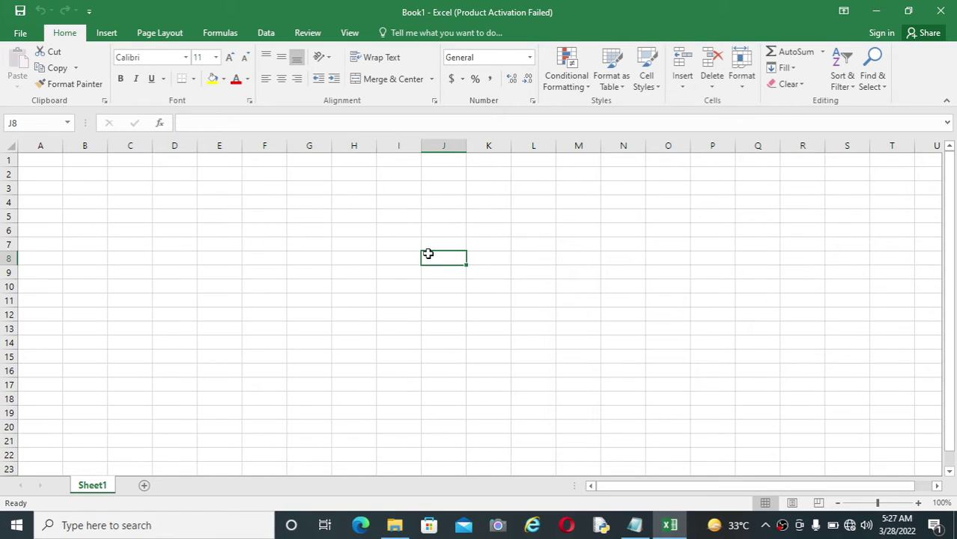
click(307, 200)
click(414, 180)
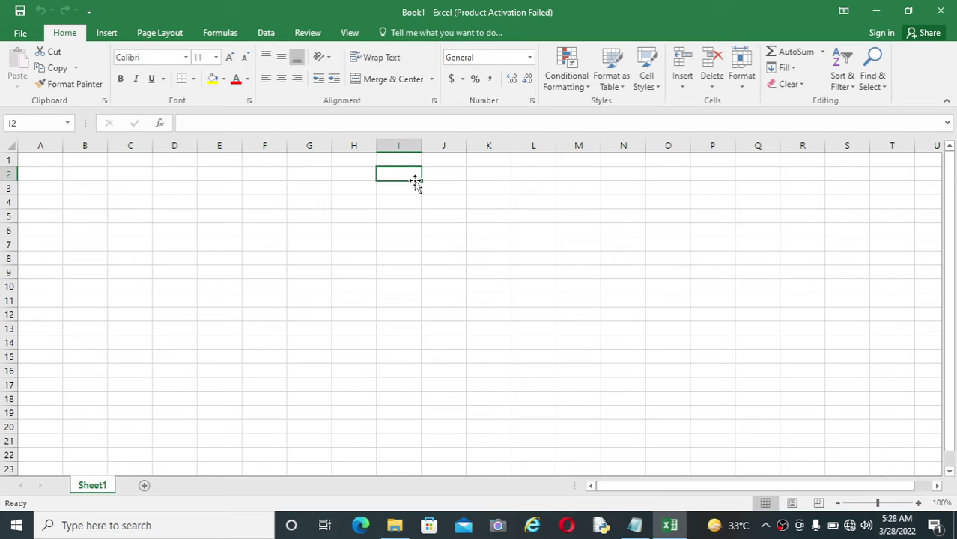
click(407, 258)
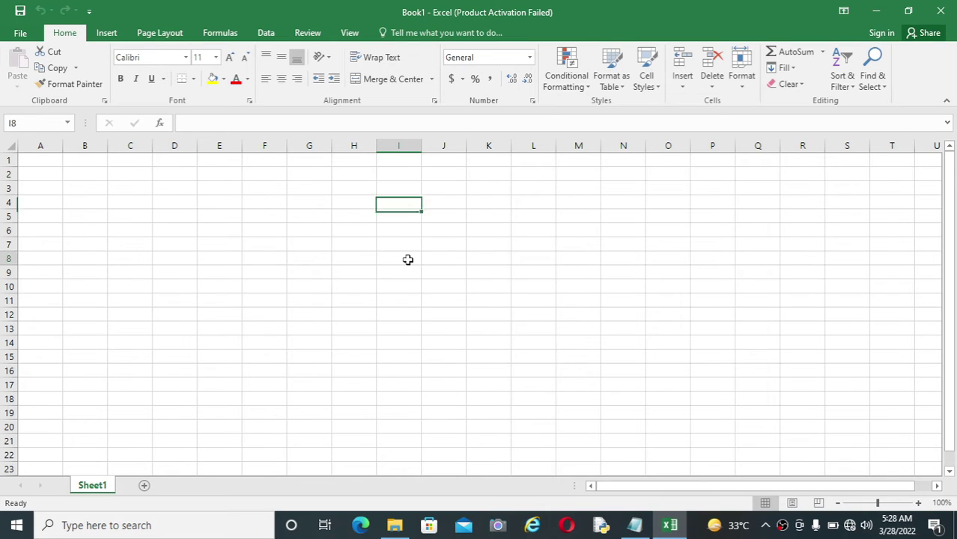
click(397, 177)
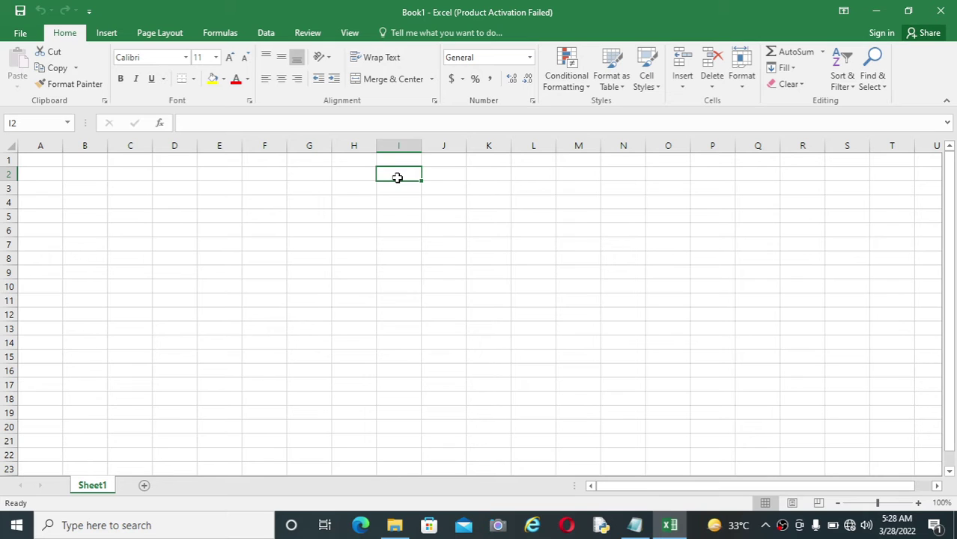
click(340, 233)
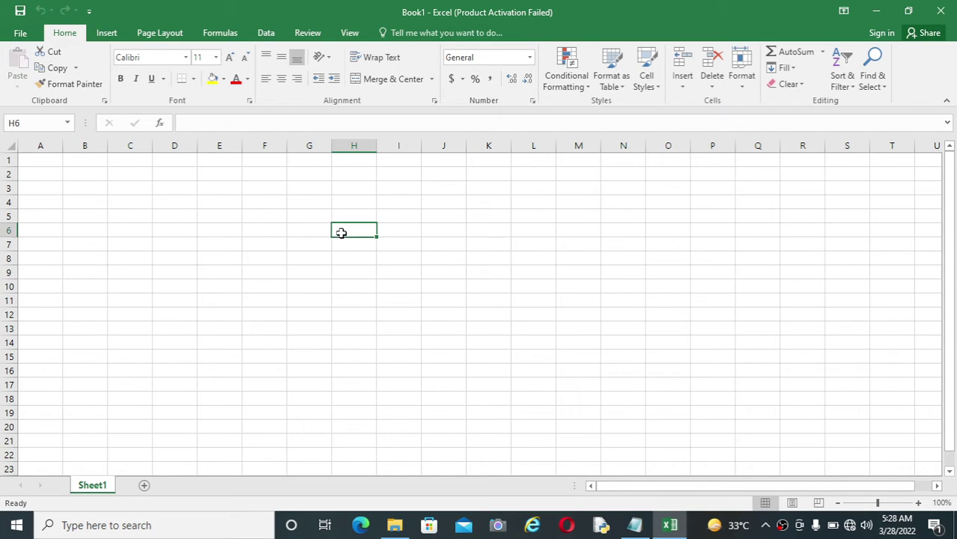
click(337, 187)
click(304, 163)
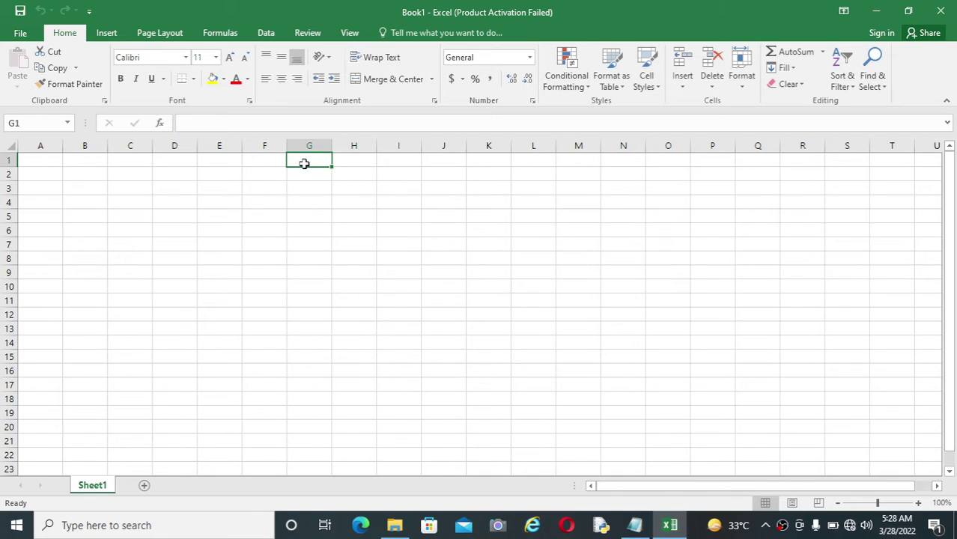
Enter 1 in G1 and 3 in G2 as the series start.
text(1)
click(326, 226)
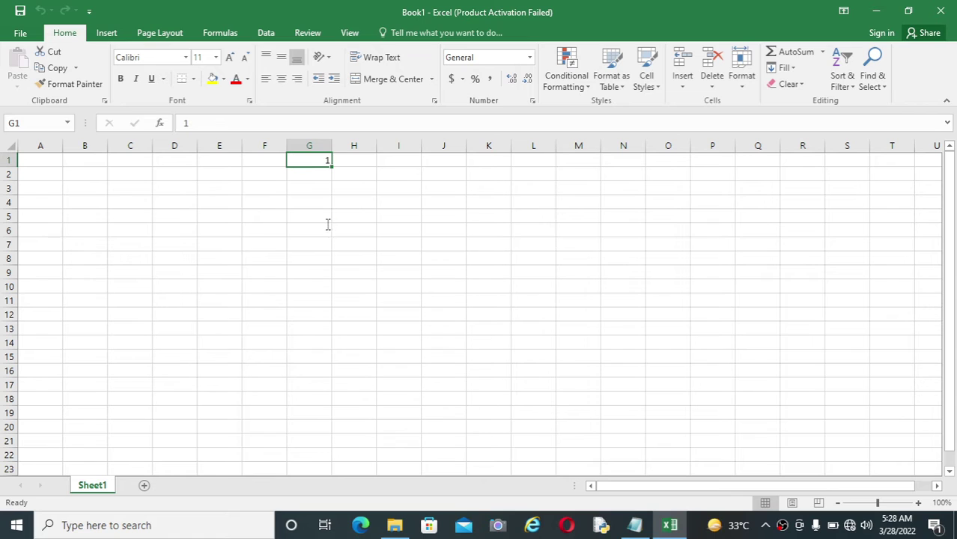
click(311, 173)
text(3)
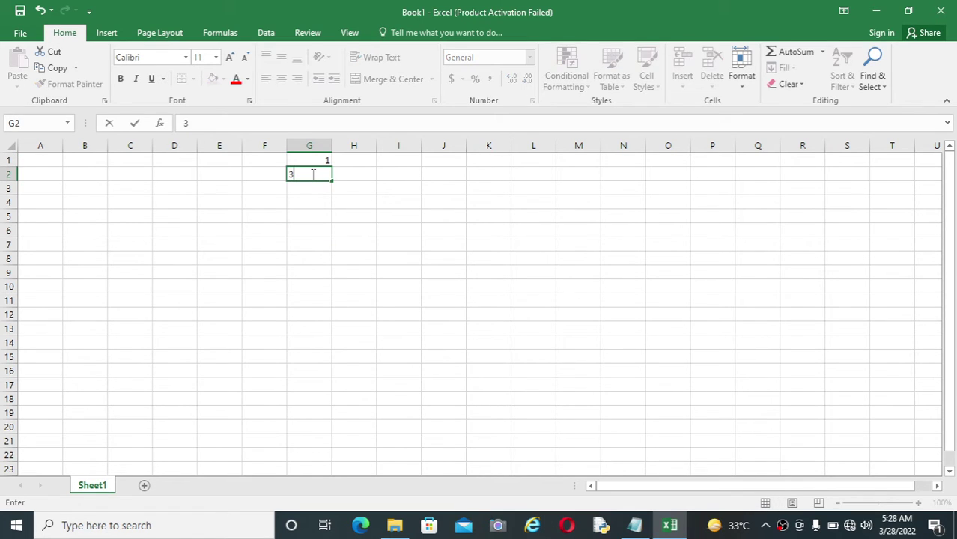
click(314, 242)
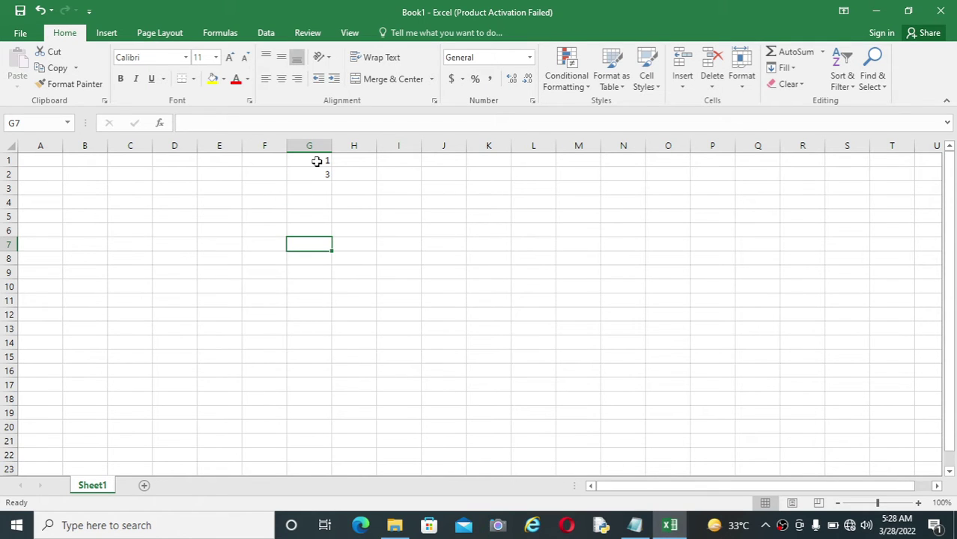
AutoFill the odd-number pattern from G1:G2 down to 19 in G10.
drag(317, 161, 316, 175)
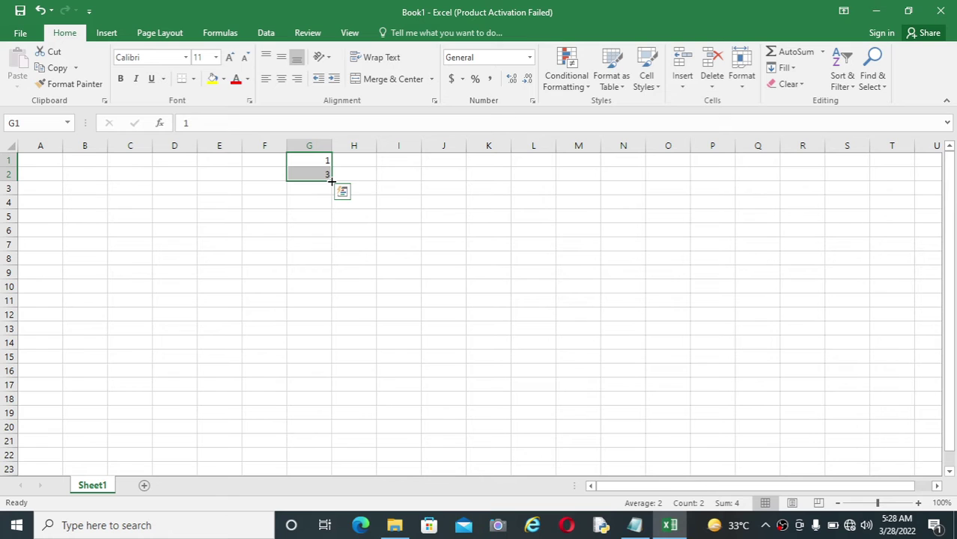
drag(331, 181, 323, 279)
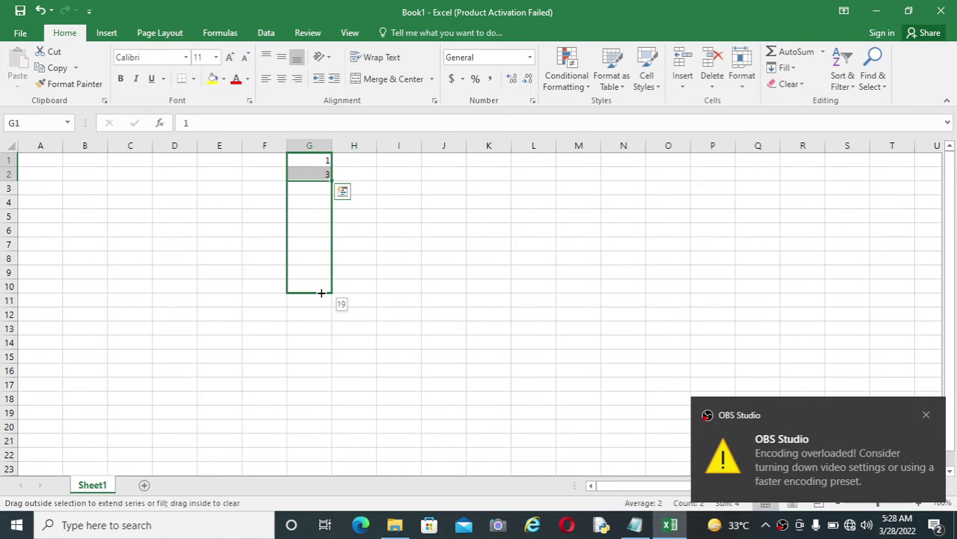
drag(323, 278, 322, 291)
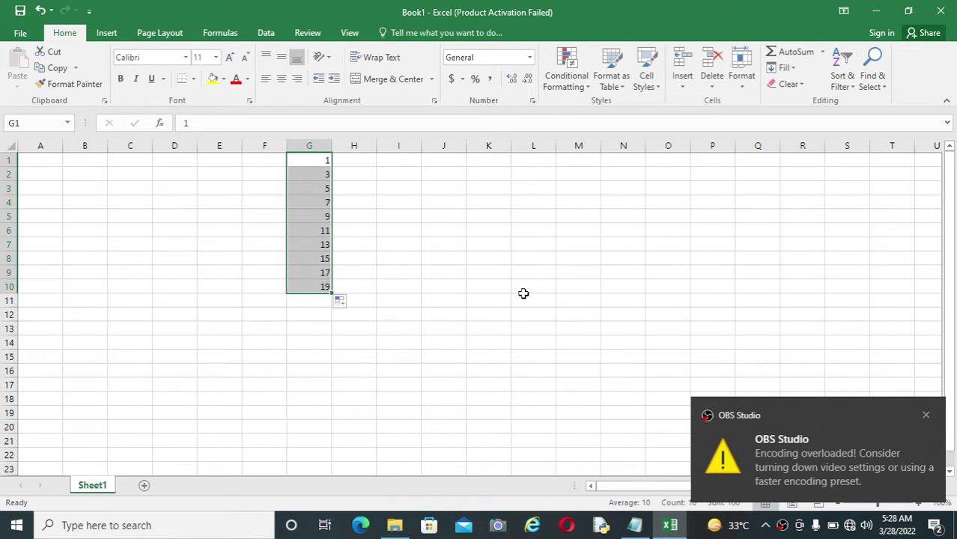
click(436, 246)
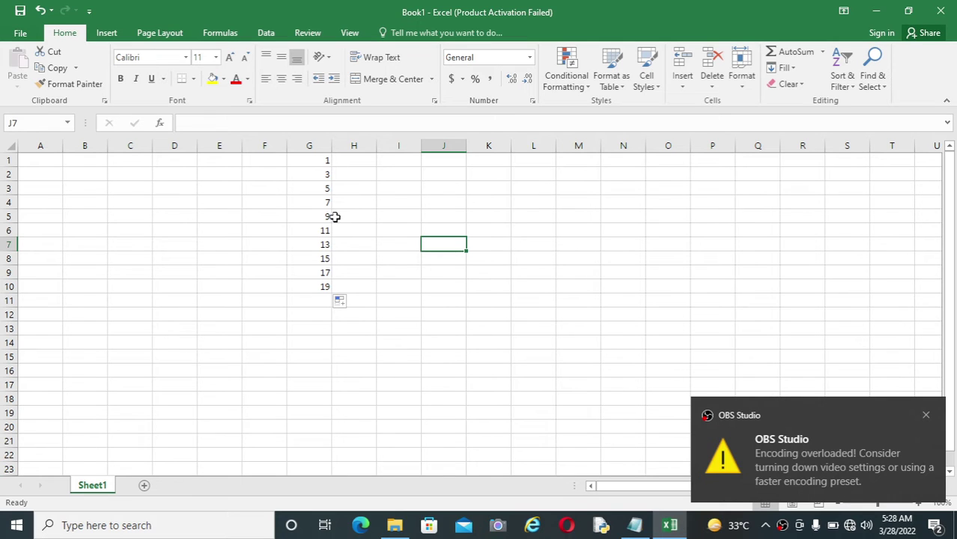
click(726, 338)
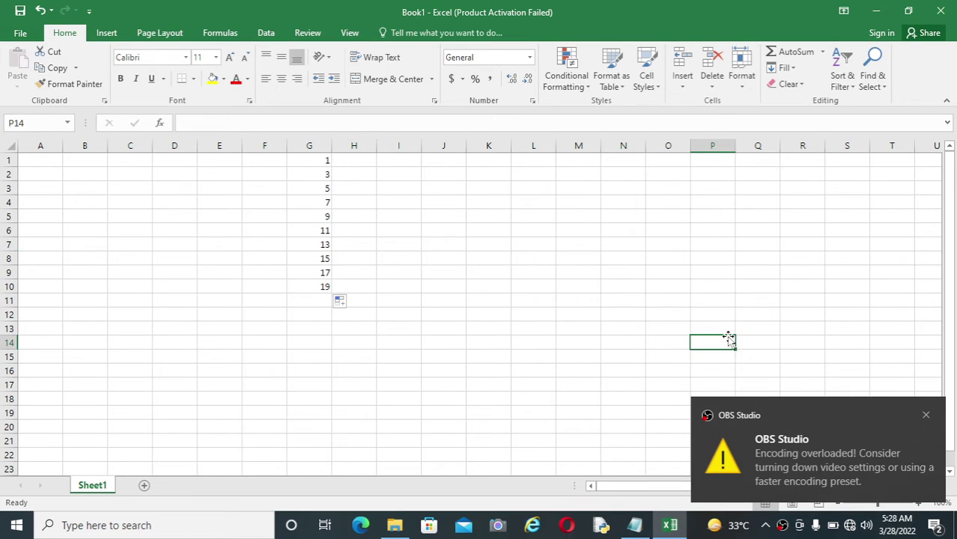
click(926, 415)
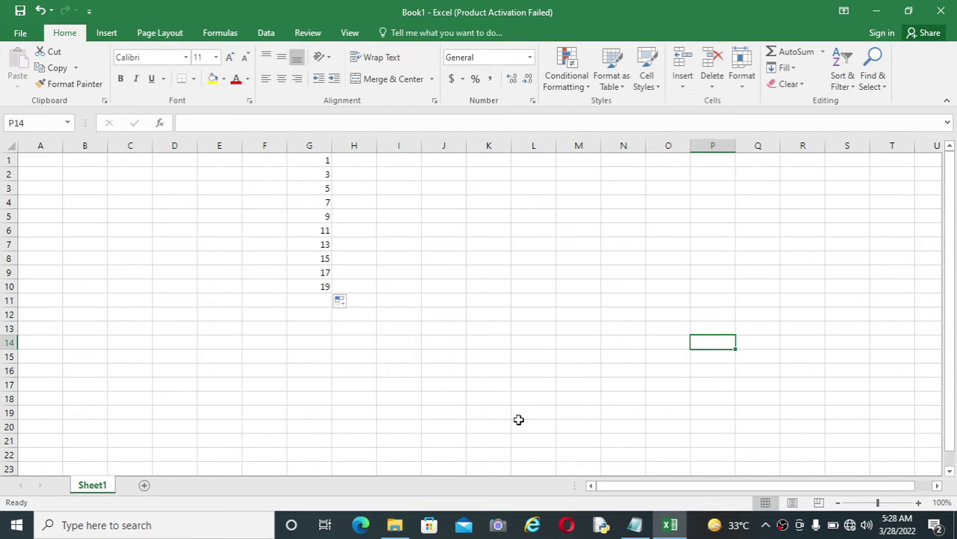
click(380, 430)
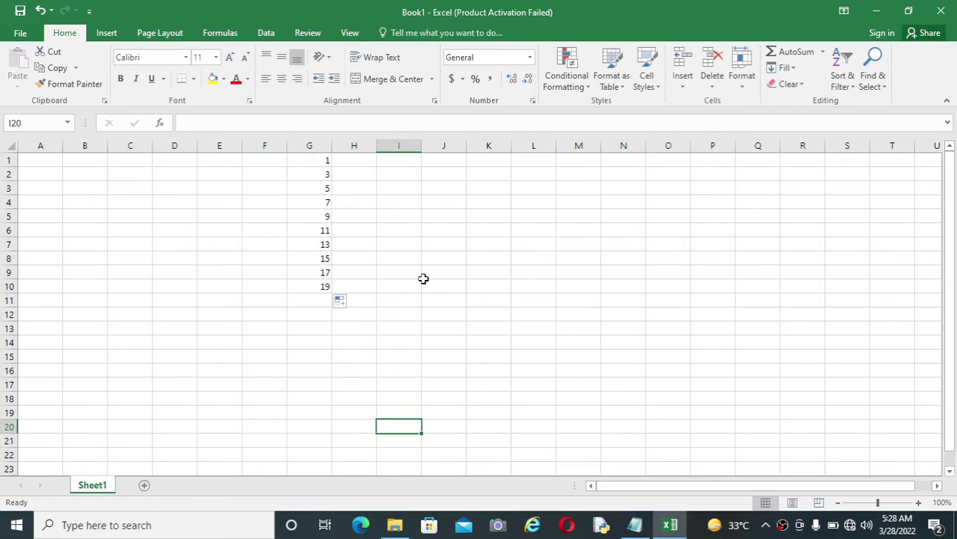
click(403, 190)
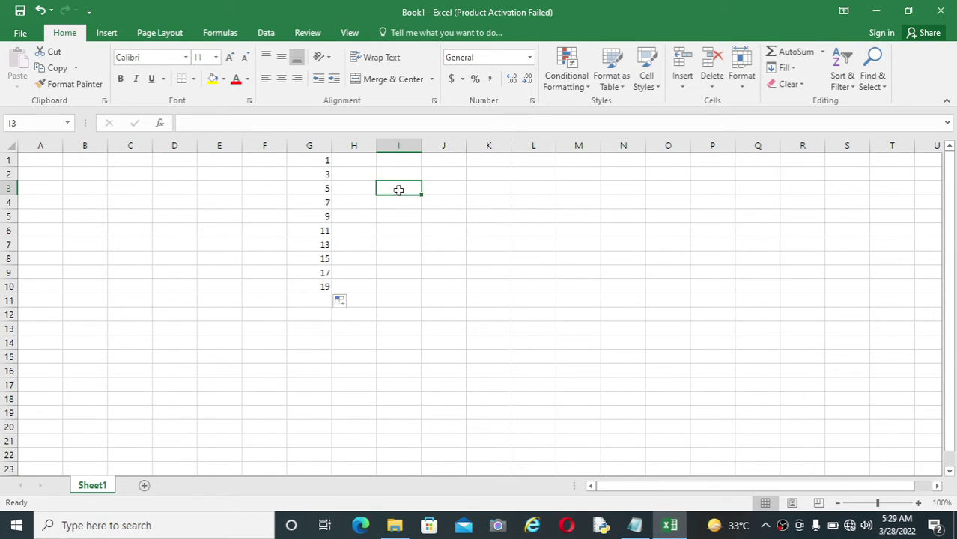
click(398, 161)
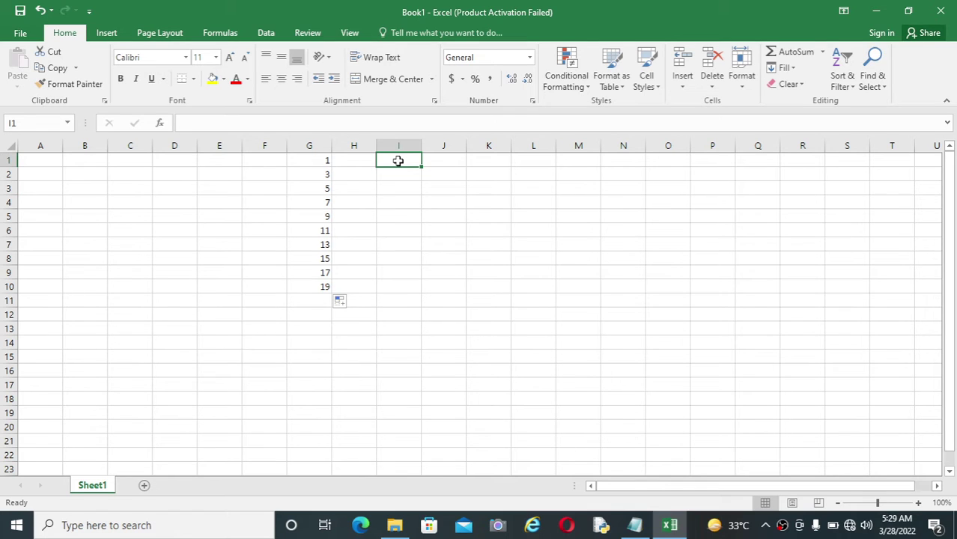
Enter SUNDAY in uppercase in cell I1.
text(su)
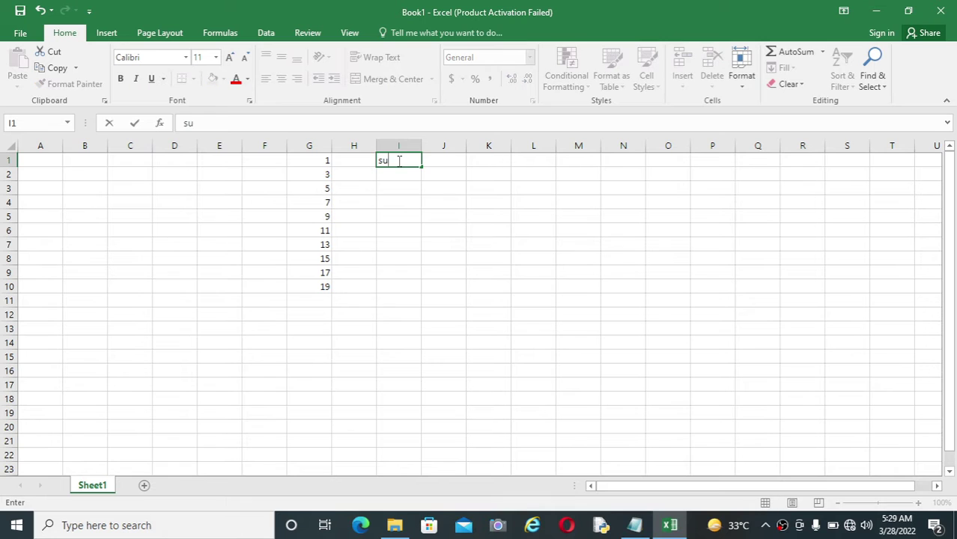
text(nday)
key(BackSpace)
key(BackSpace)
key(BackSpace)
key(BackSpace)
key(BackSpace)
key(BackSpace)
text(SUNDA)
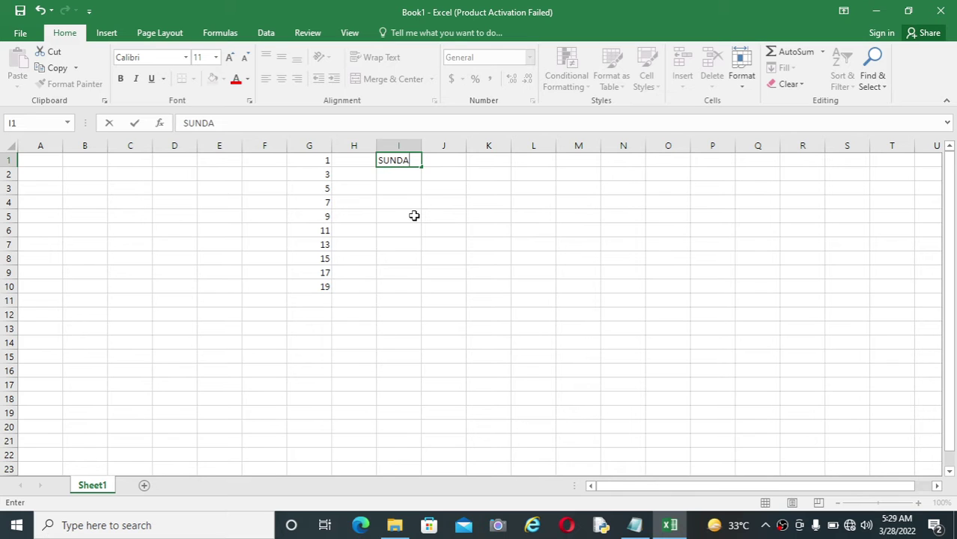
text(Y)
click(406, 219)
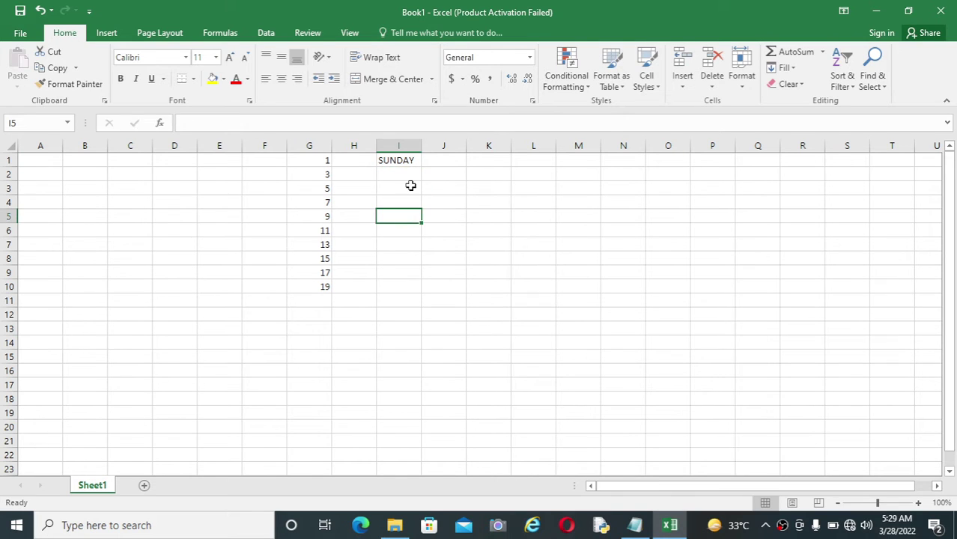
Fill the weekdays down to SATURDAY in I7 and AutoFit column I.
click(411, 159)
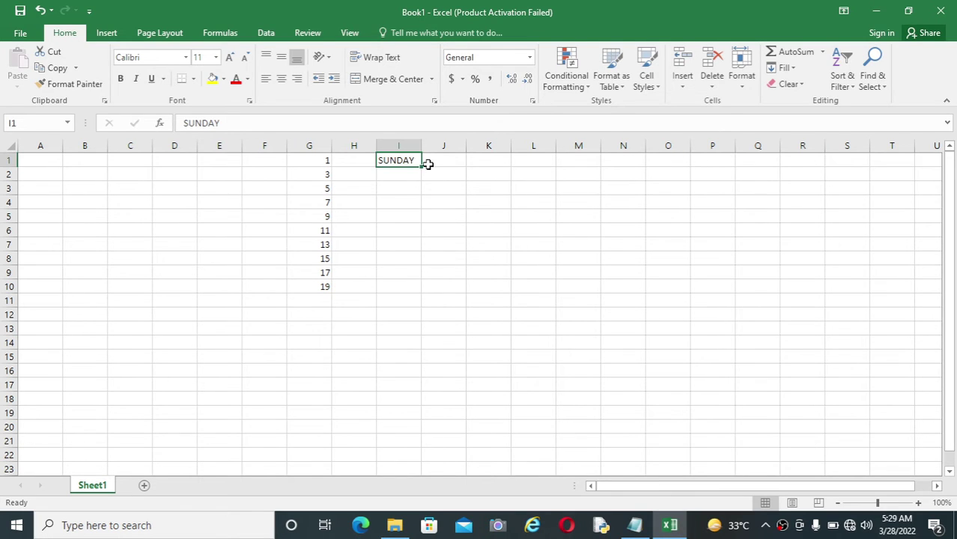
drag(421, 168, 417, 250)
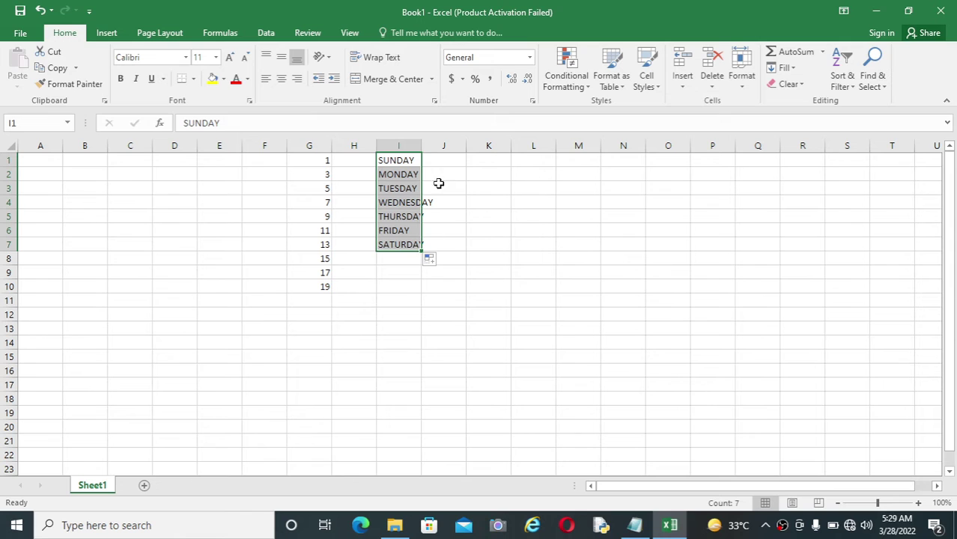
double_click(423, 147)
click(429, 146)
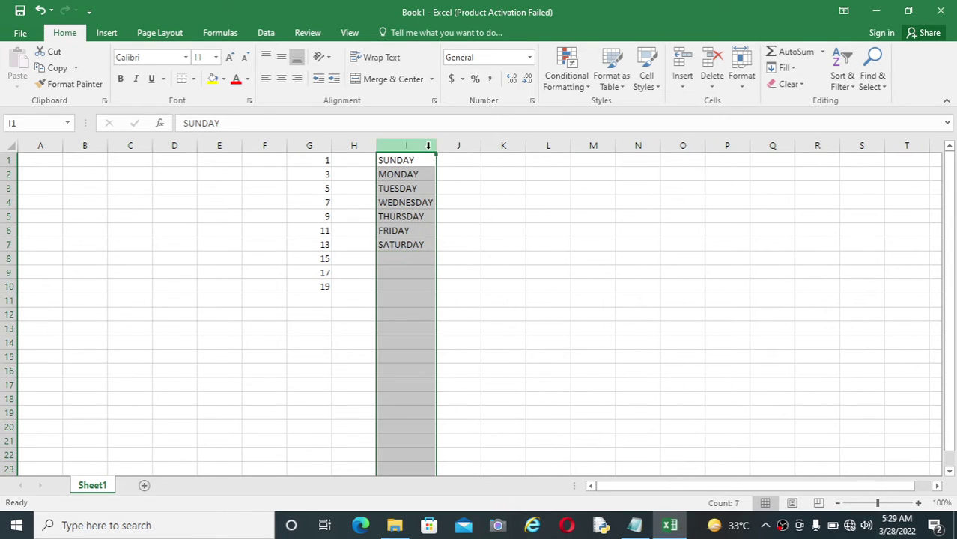
click(509, 204)
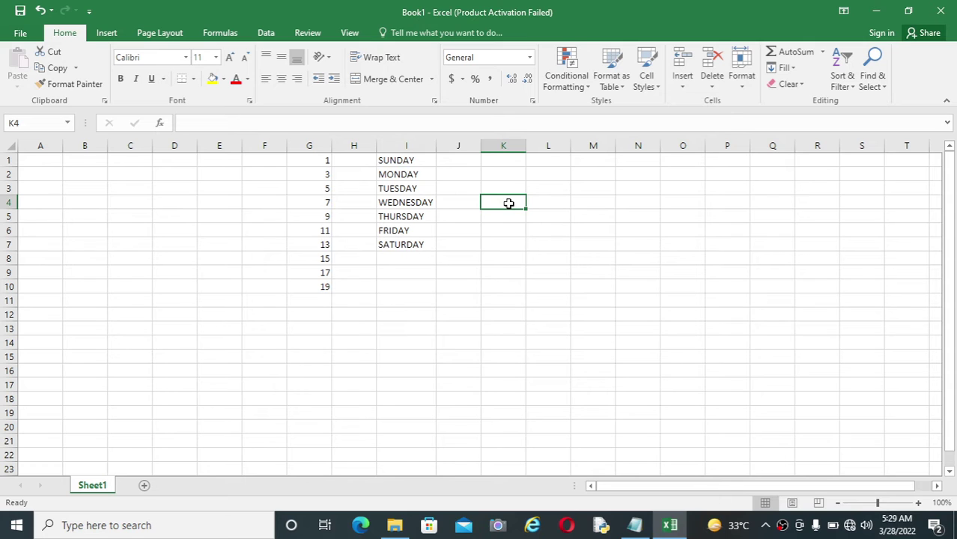
Enter SUN in K1 and AutoFill it down to SAT in K7.
click(507, 161)
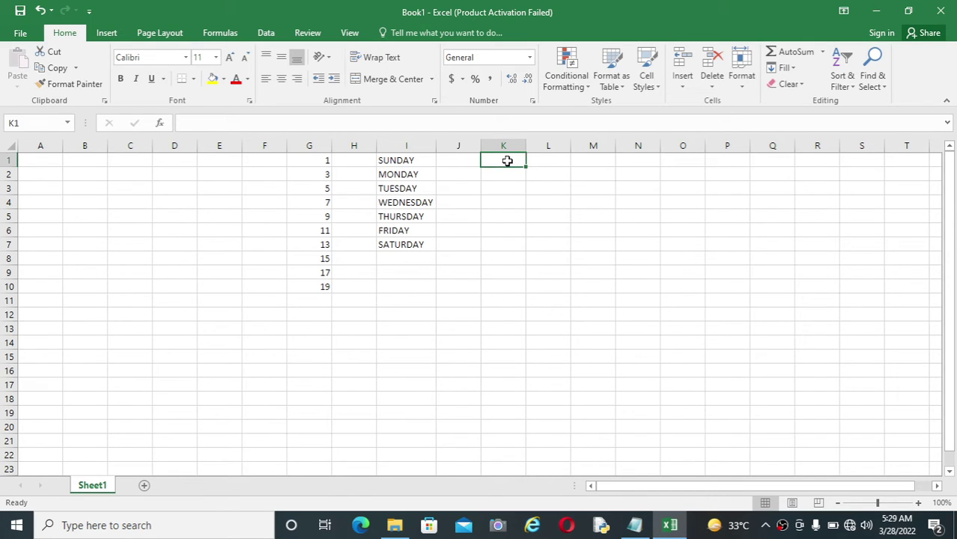
text(SUN)
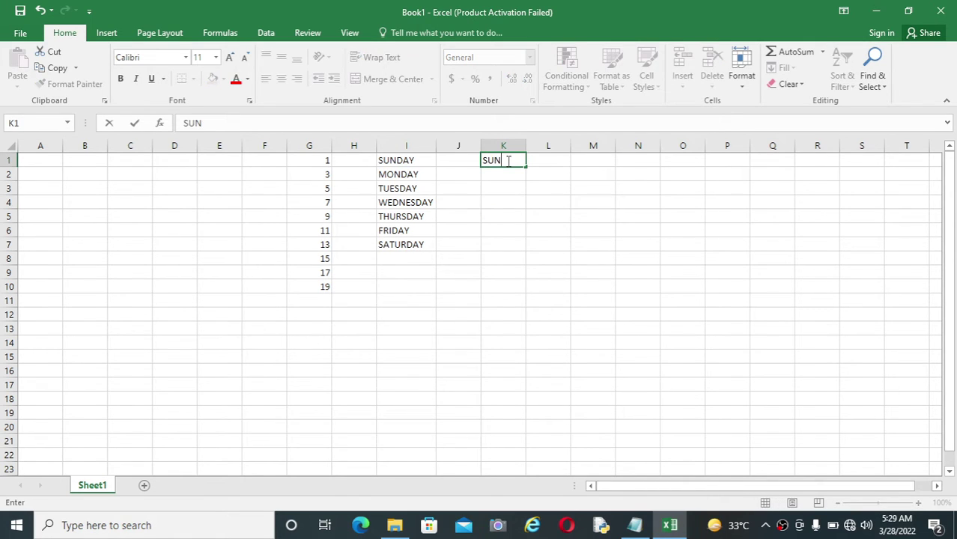
click(487, 205)
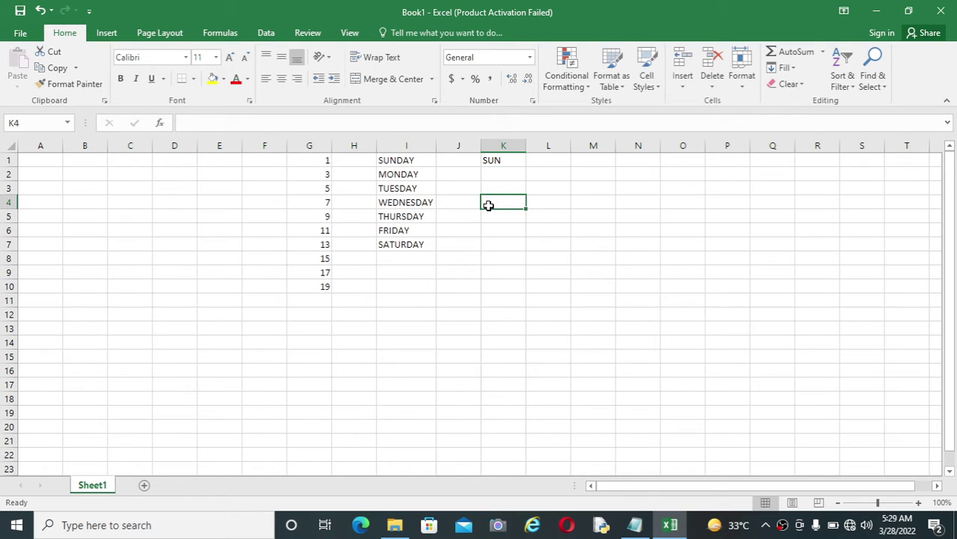
click(508, 158)
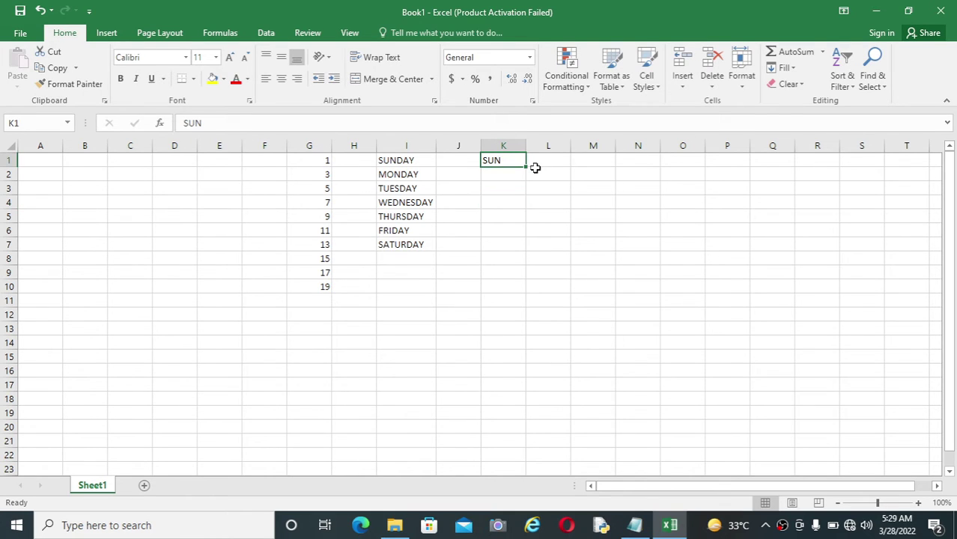
drag(526, 165, 518, 249)
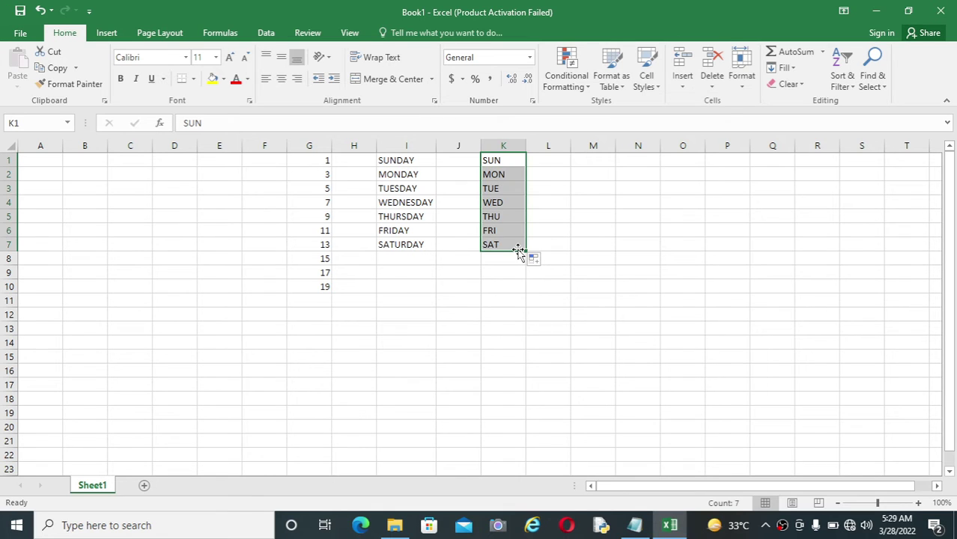
click(503, 288)
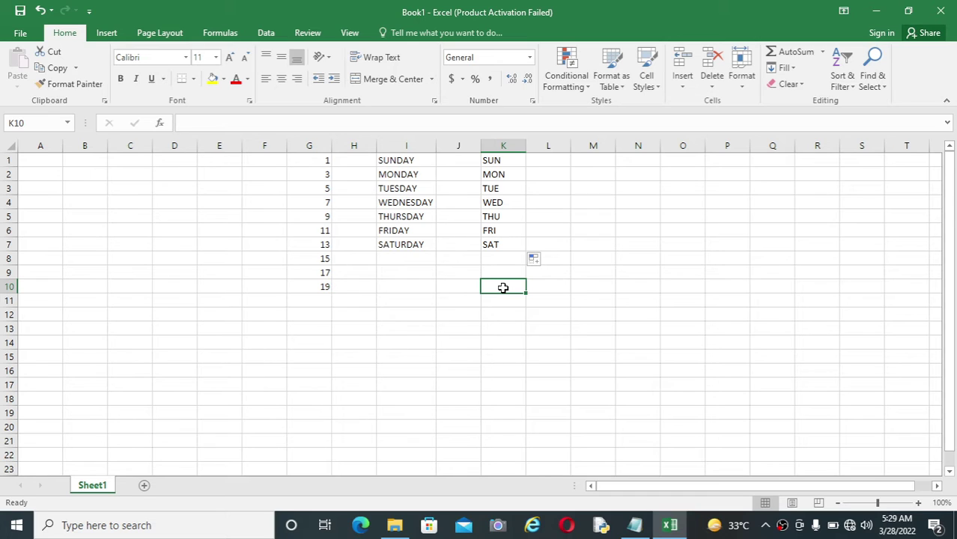
click(574, 203)
Enter JANUARY in L1, fill down to DECEMBER in L12, and AutoFit column L.
click(557, 160)
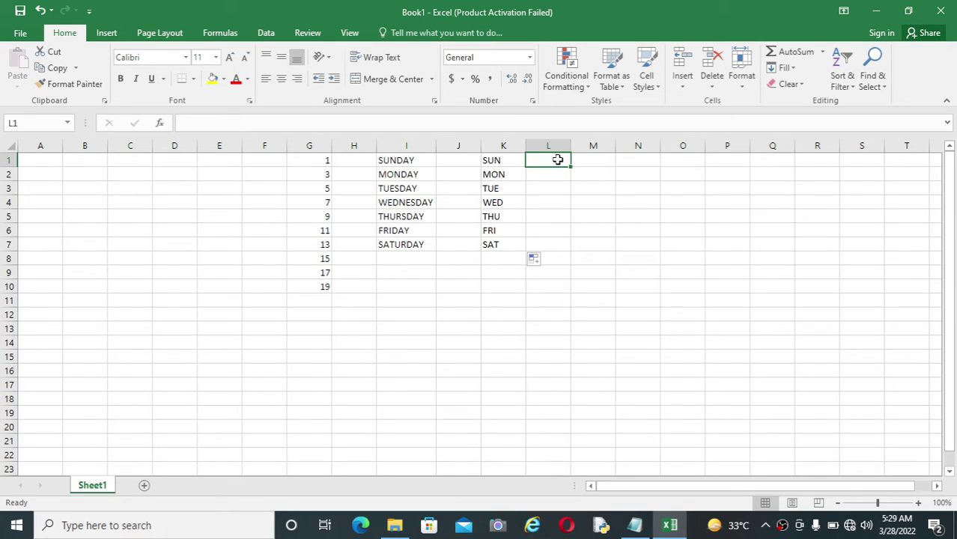
text(JANU)
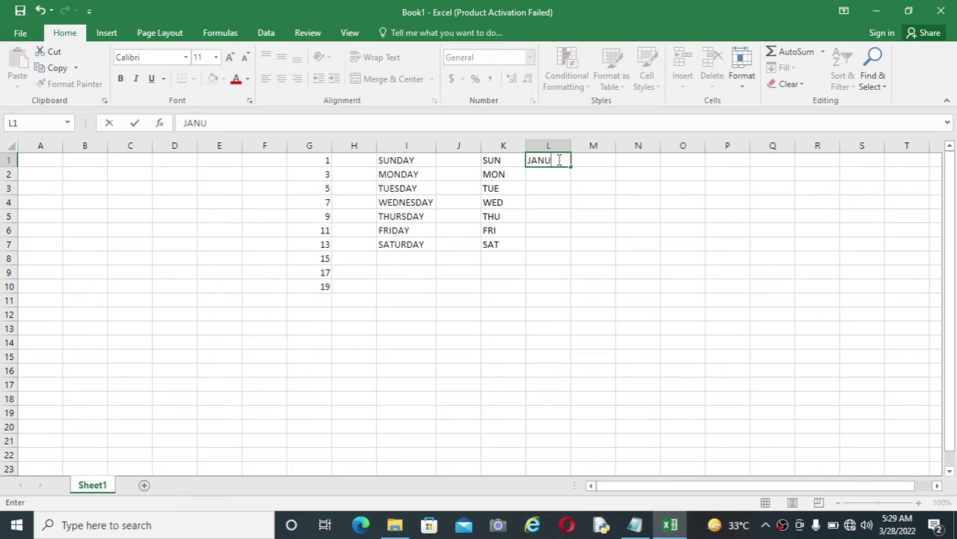
text(ARY)
click(542, 209)
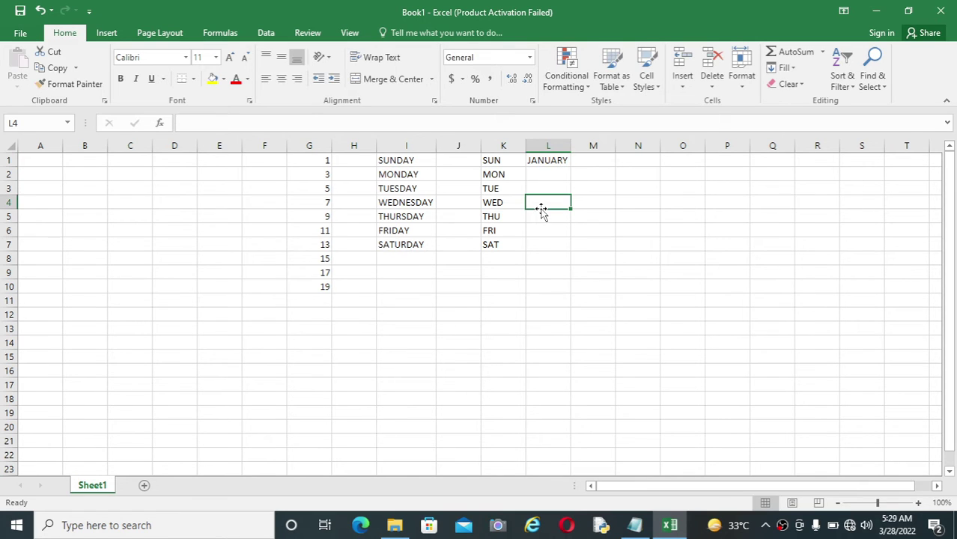
click(559, 160)
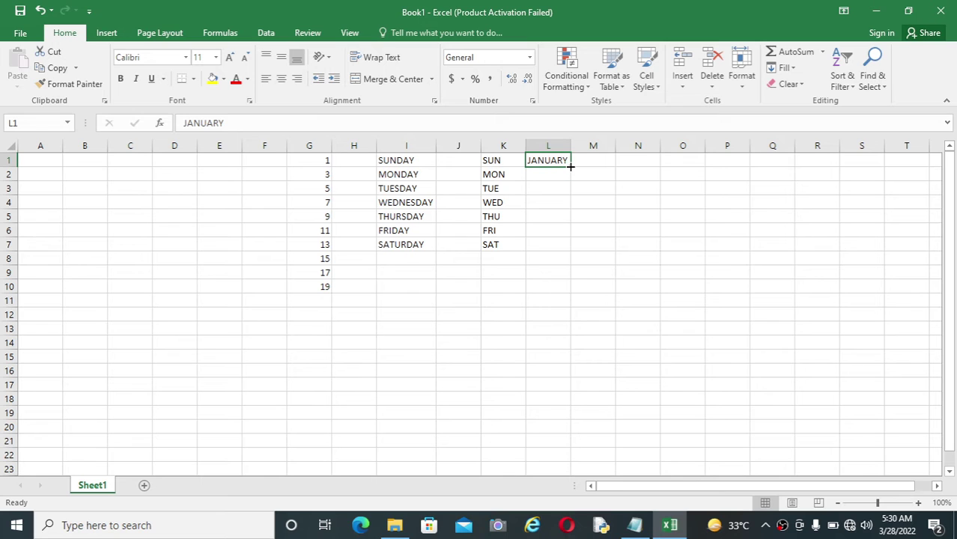
drag(569, 167, 565, 295)
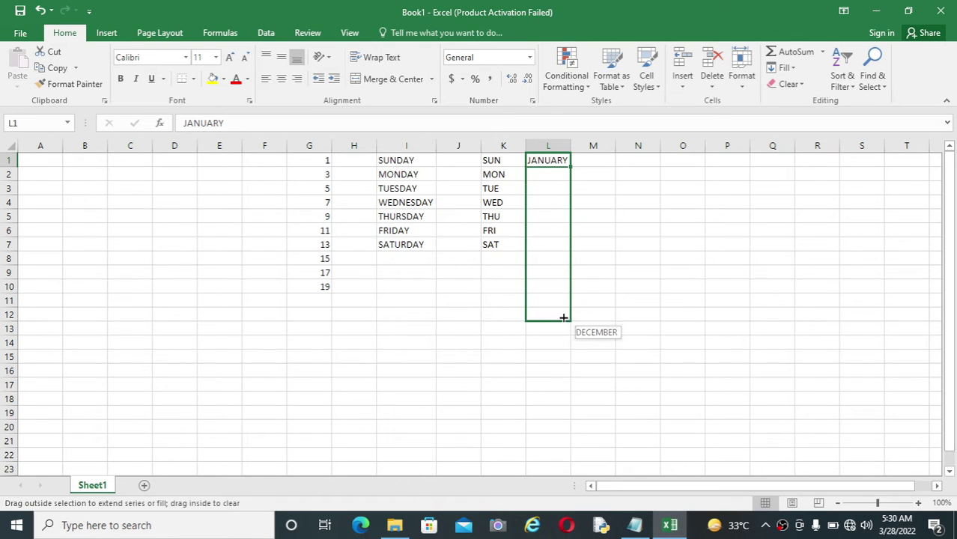
drag(565, 295, 563, 319)
double_click(571, 146)
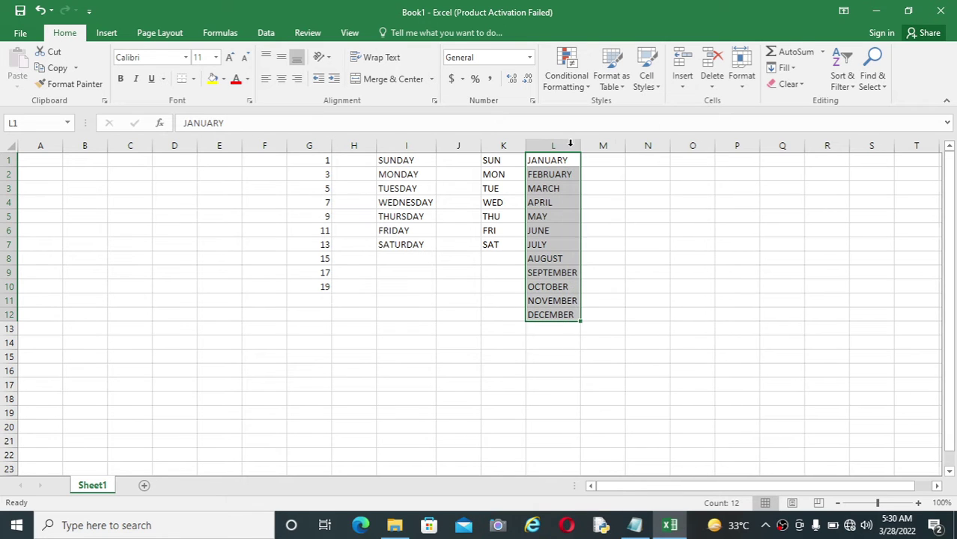
click(650, 301)
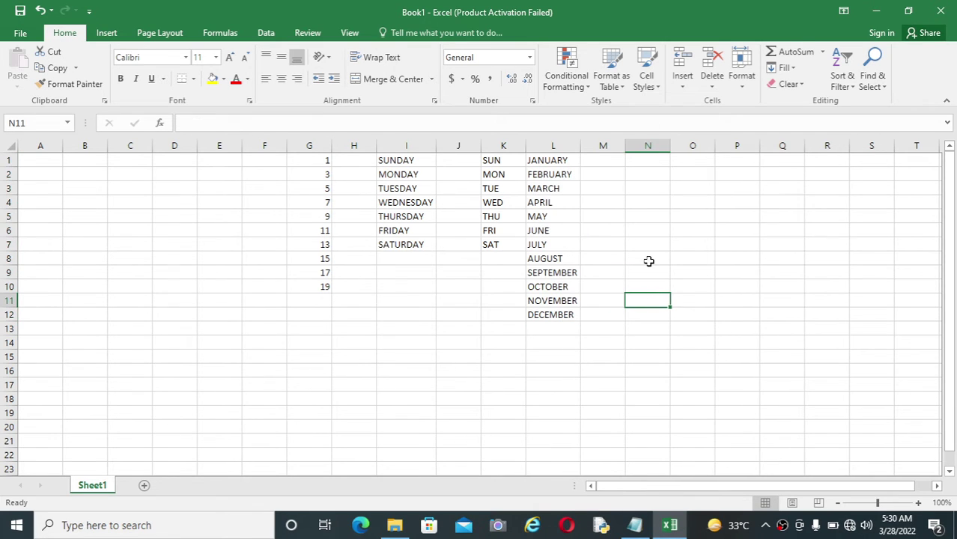
Enter JAN in N1 and AutoFill it down to DEC in N12.
click(645, 161)
text(JA)
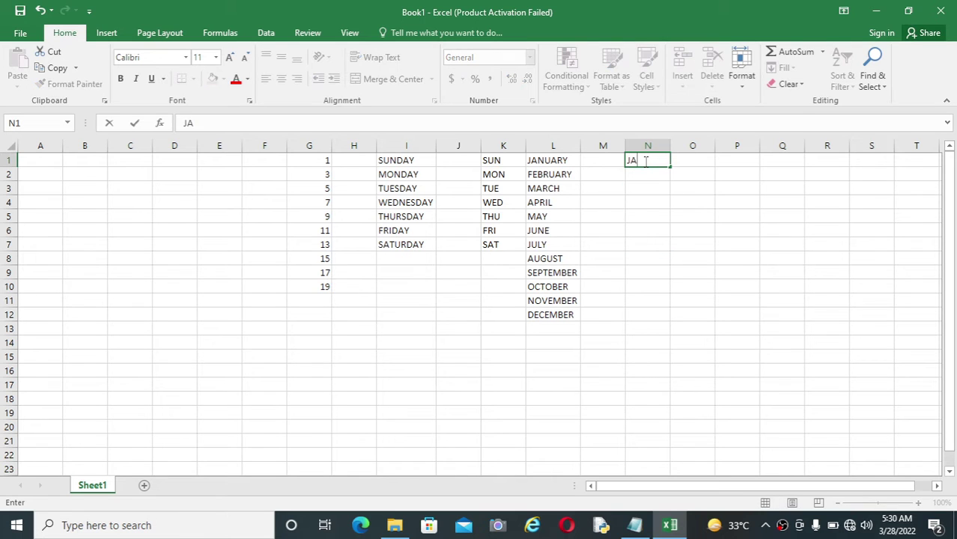
text(N)
click(635, 203)
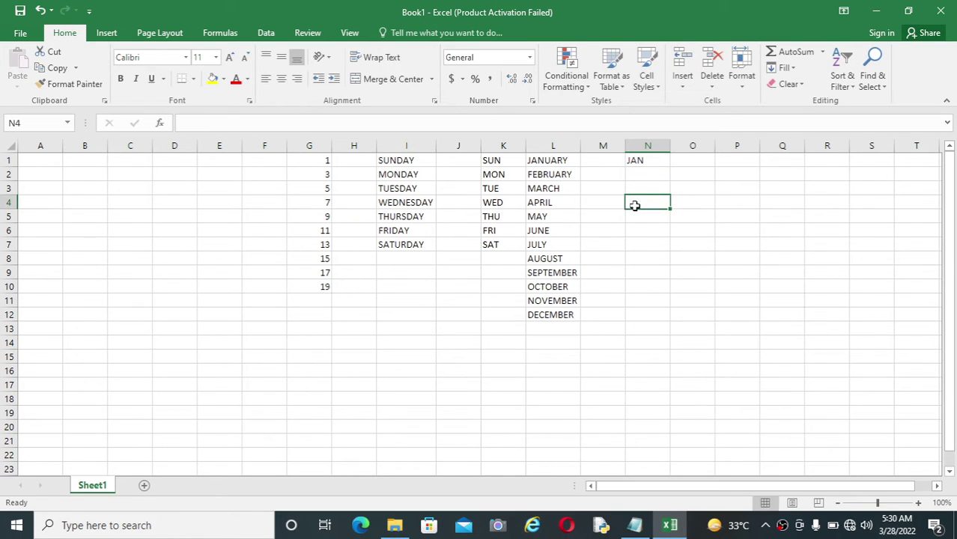
click(655, 162)
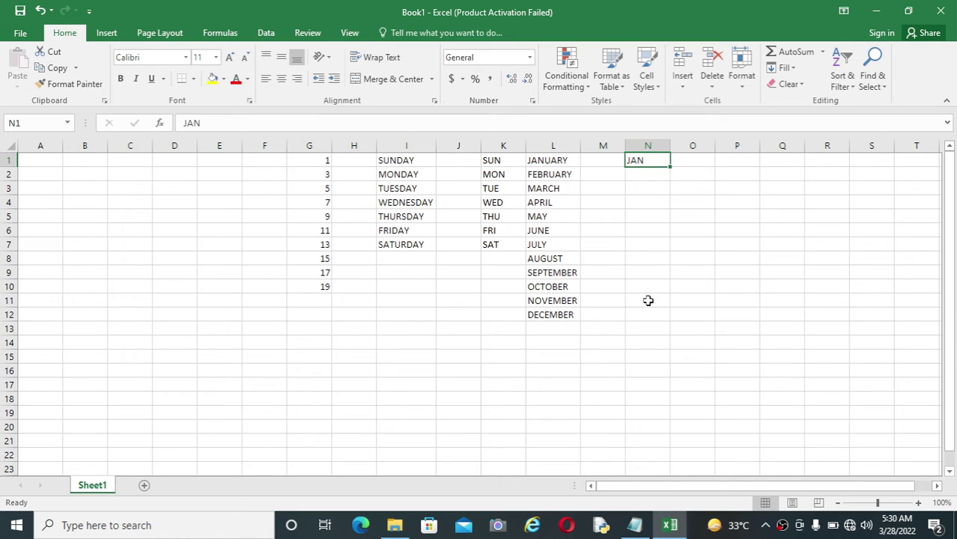
click(691, 215)
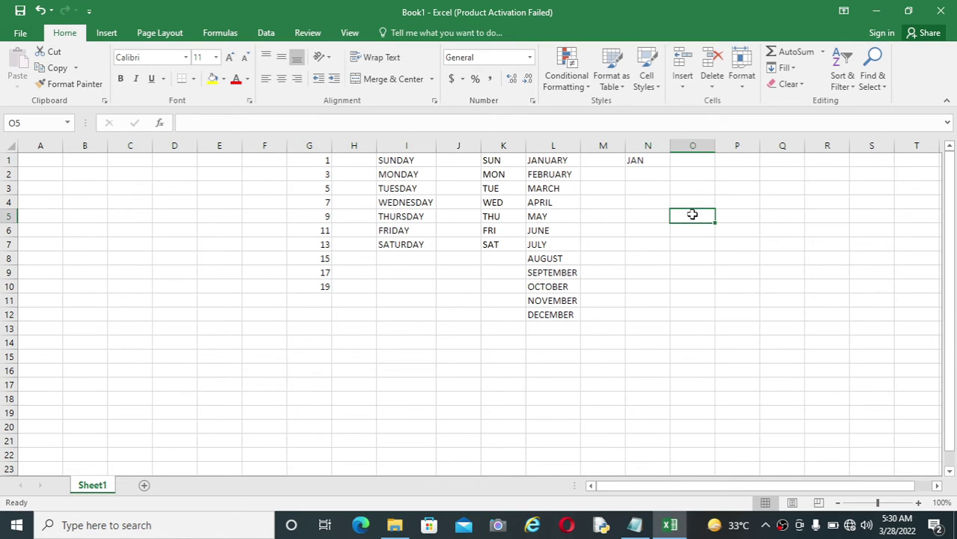
click(660, 160)
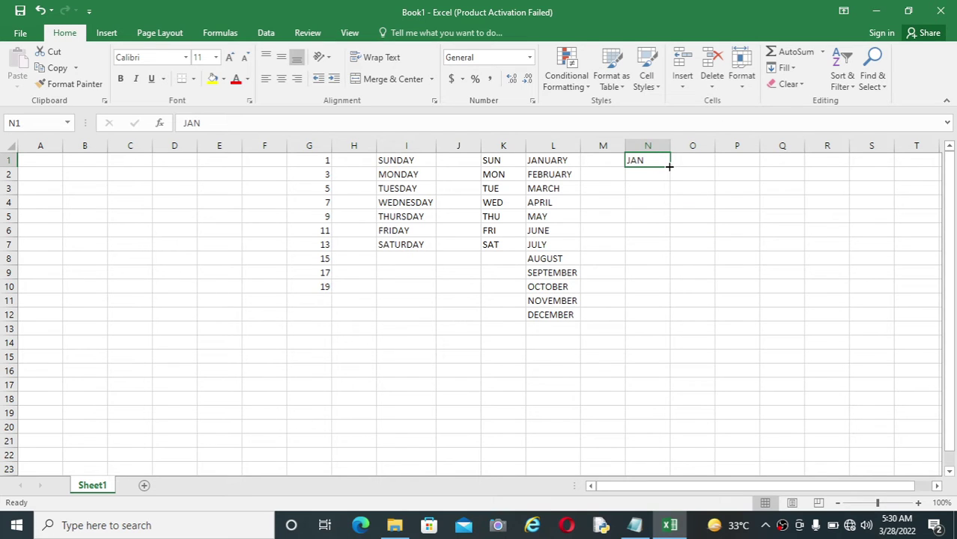
drag(669, 167, 662, 317)
click(754, 254)
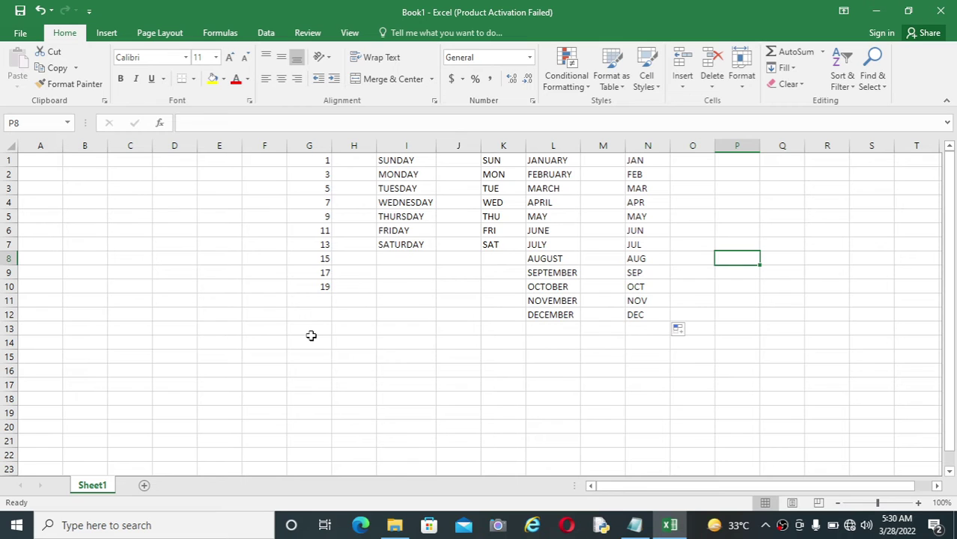
Enter 2 in O1 and 6 in O2.
click(695, 158)
text(2)
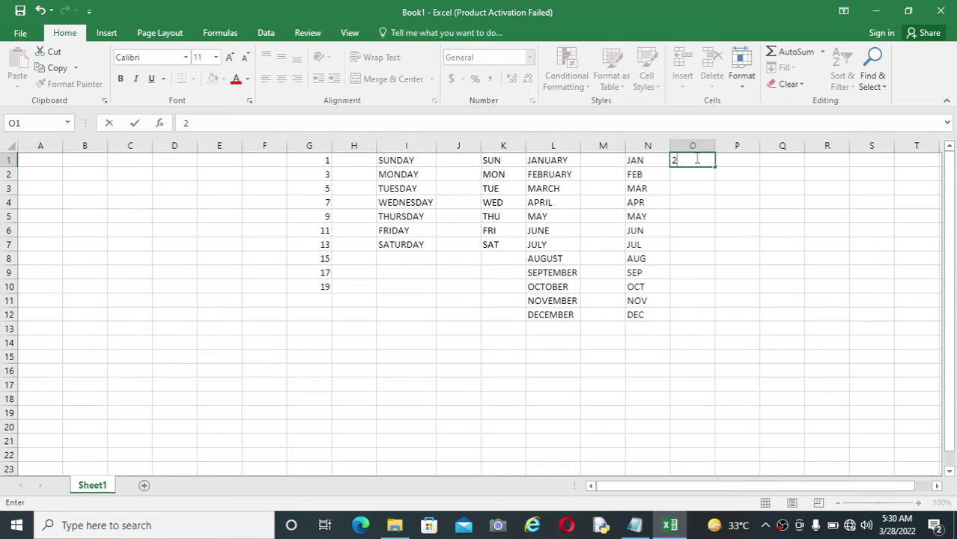
key(Return)
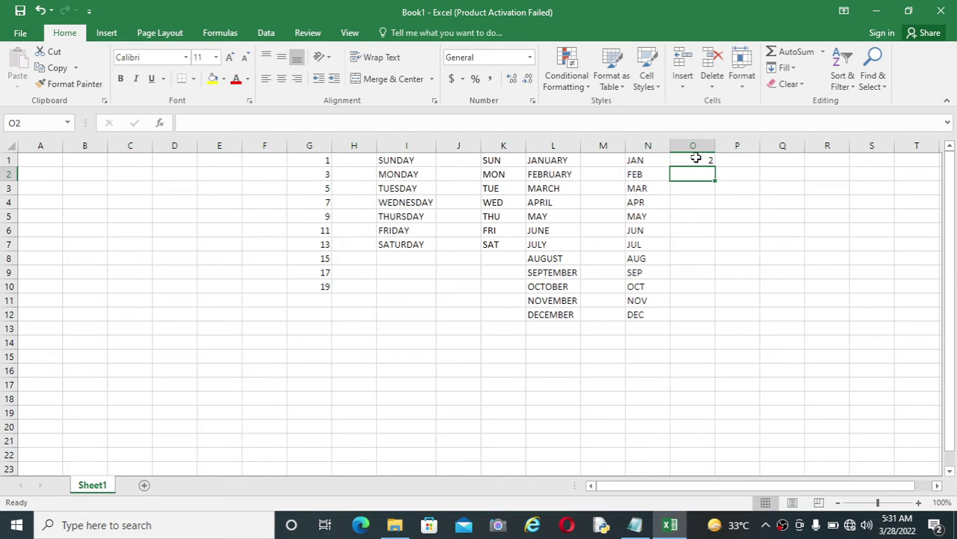
text(6)
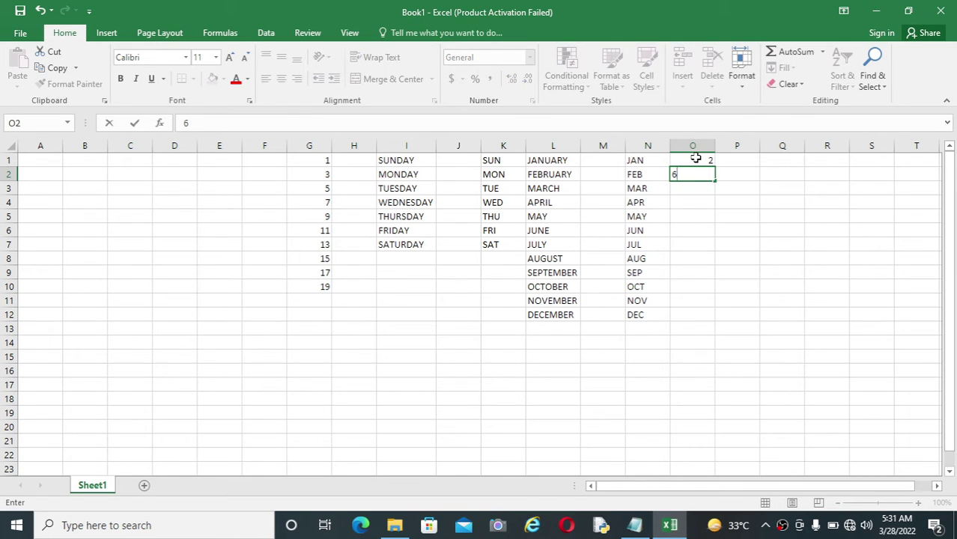
key(Return)
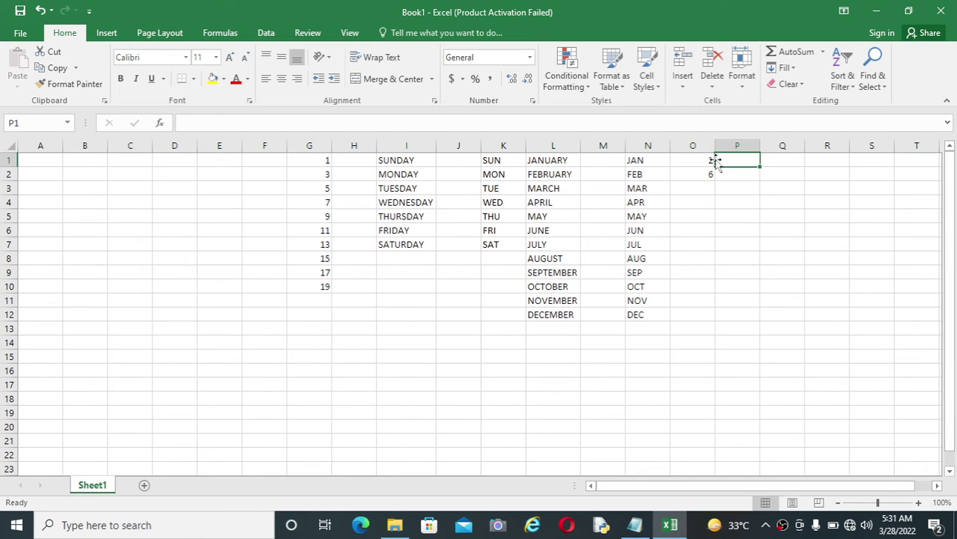
Extend the step-4 series from O1:O2 down to 46 in O12.
click(706, 159)
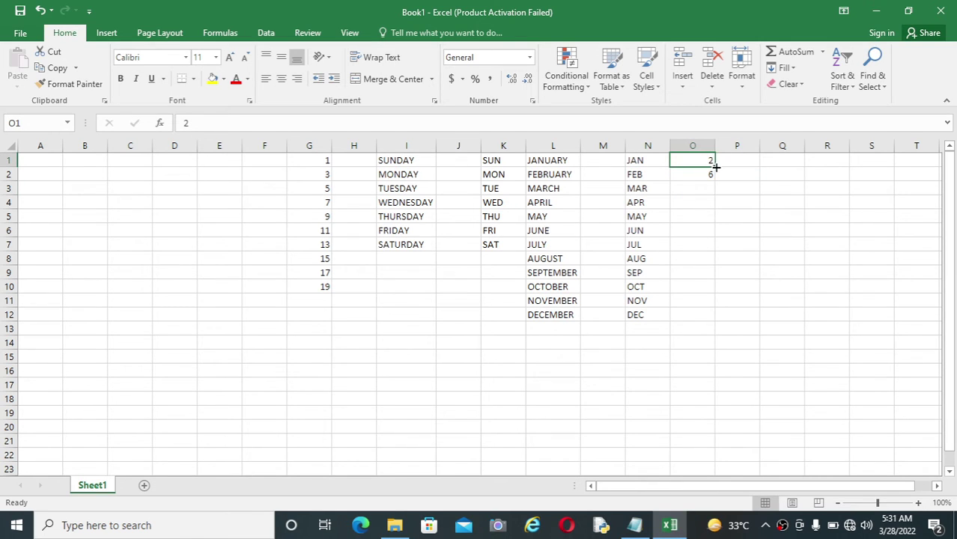
click(735, 187)
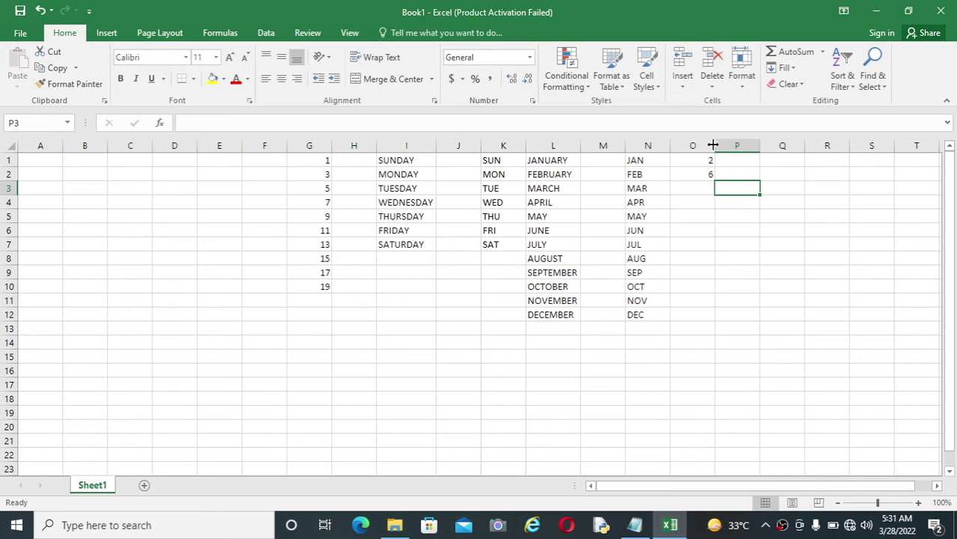
drag(707, 158, 708, 304)
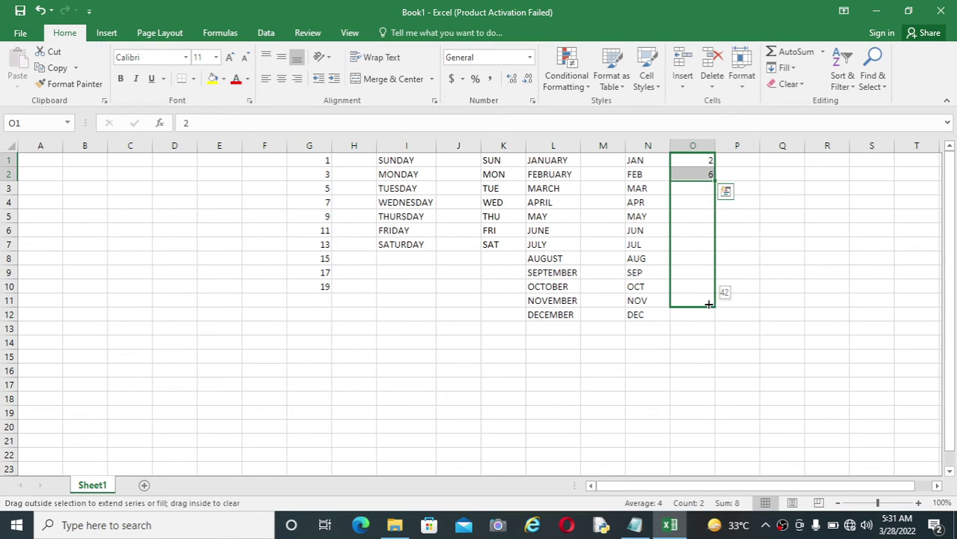
drag(708, 304, 708, 318)
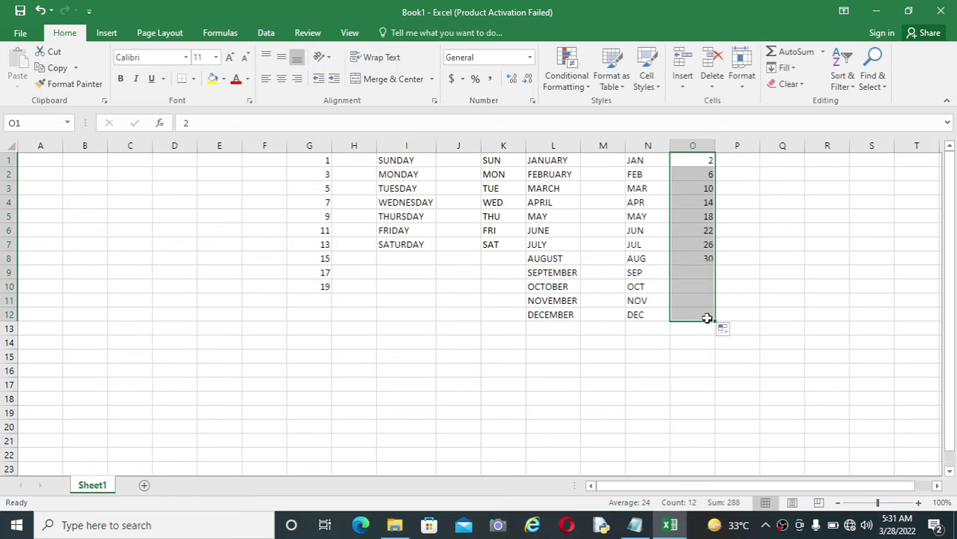
click(814, 244)
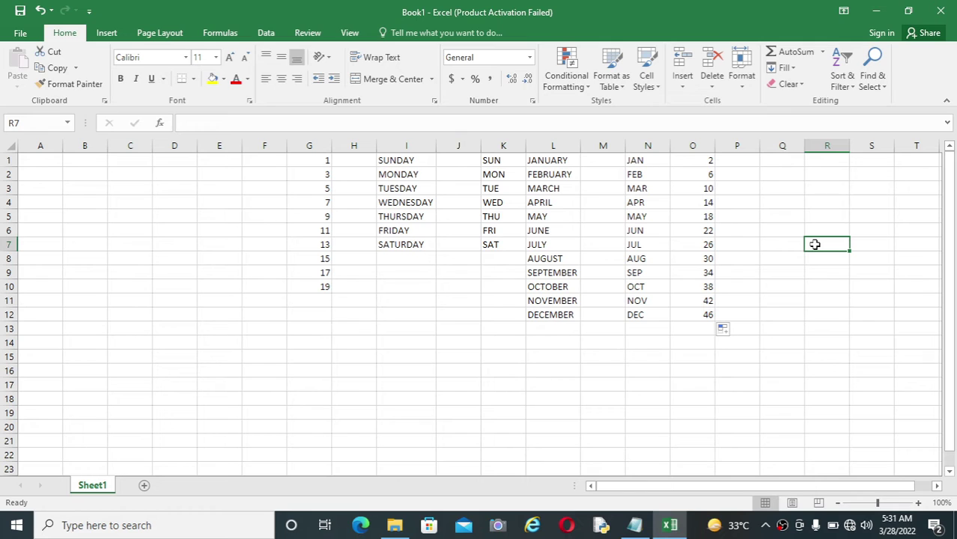
Enter DEC in D1 and NOV in D2.
click(175, 162)
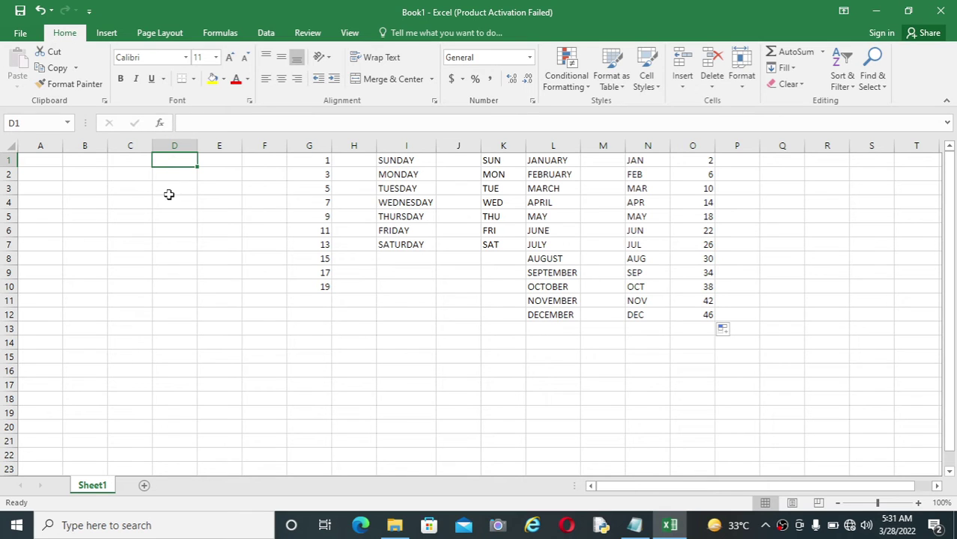
text(DEC)
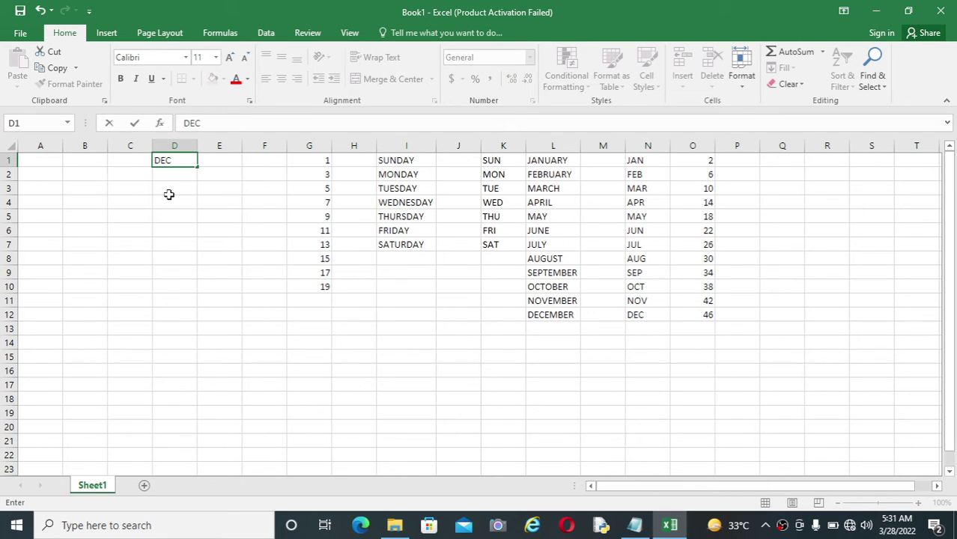
click(187, 240)
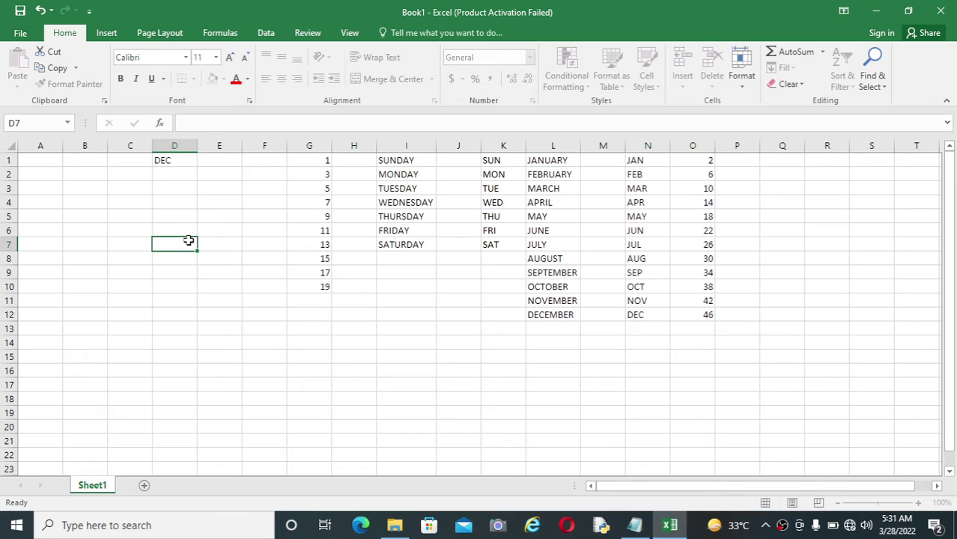
click(175, 175)
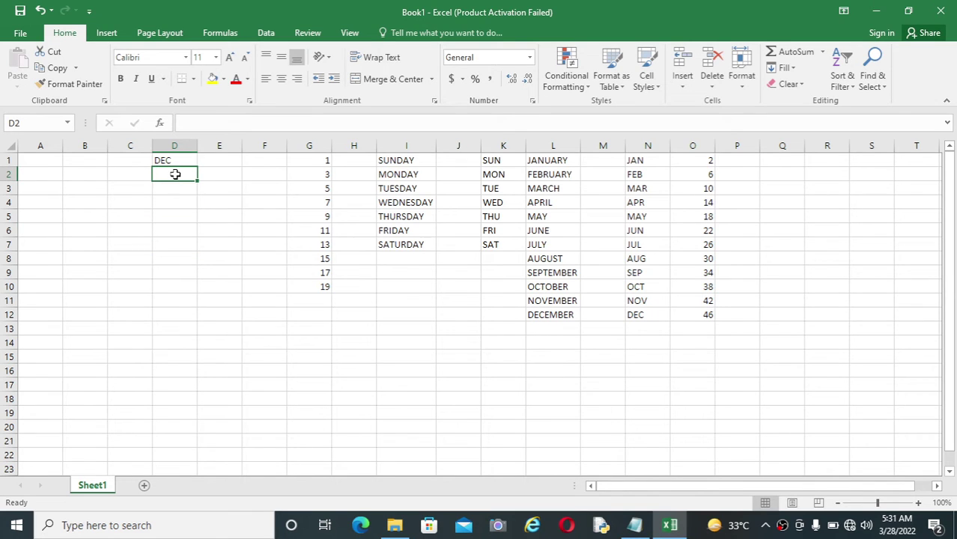
text(NOV)
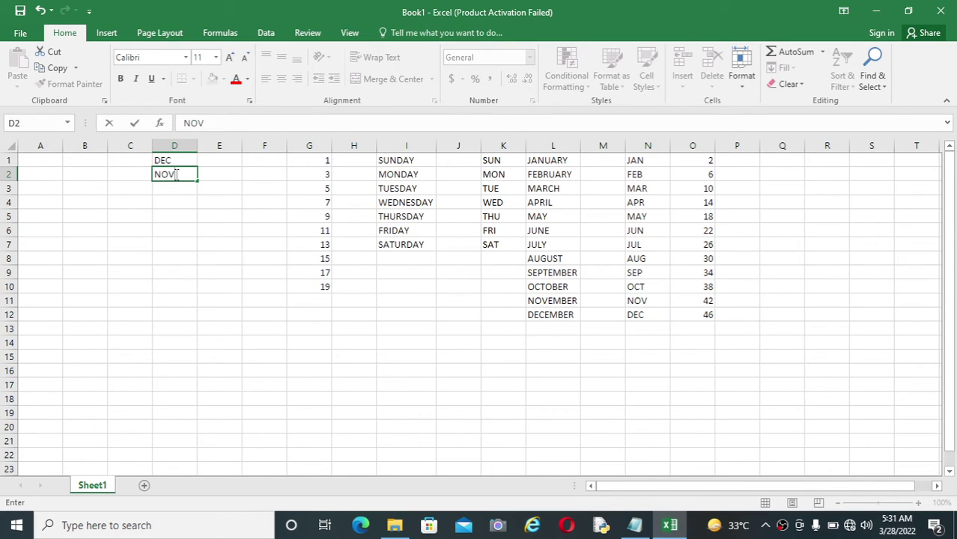
click(171, 215)
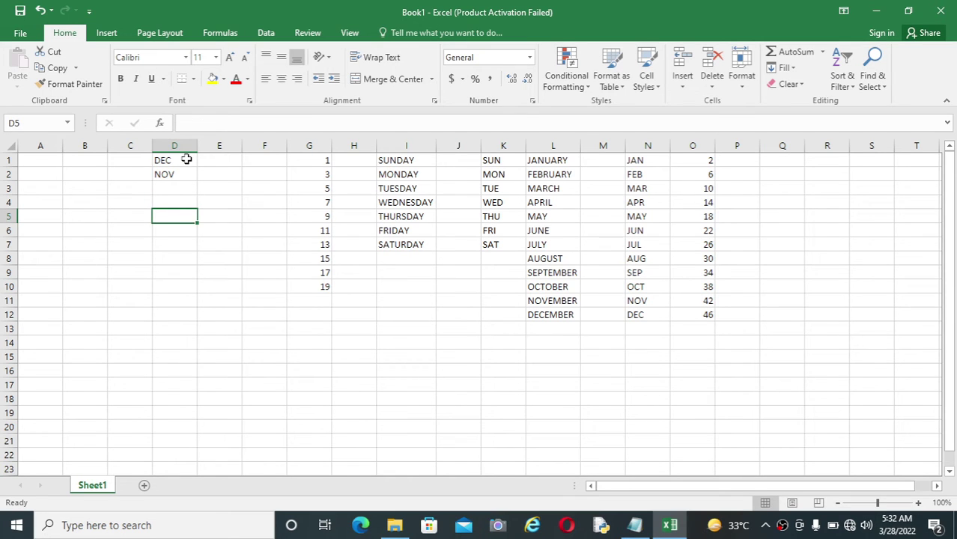
Fill the reverse month series from D1:D2 down to JAN in D12.
mouse_move(187, 160)
mouse_down()
mouse_move(183, 178)
mouse_move(242, 190)
mouse_up()
drag(187, 159, 193, 321)
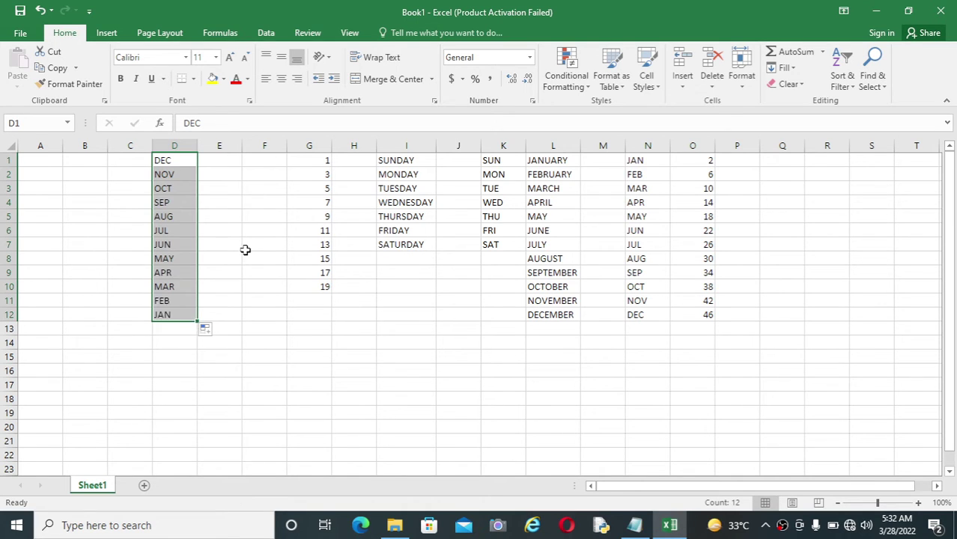
click(245, 249)
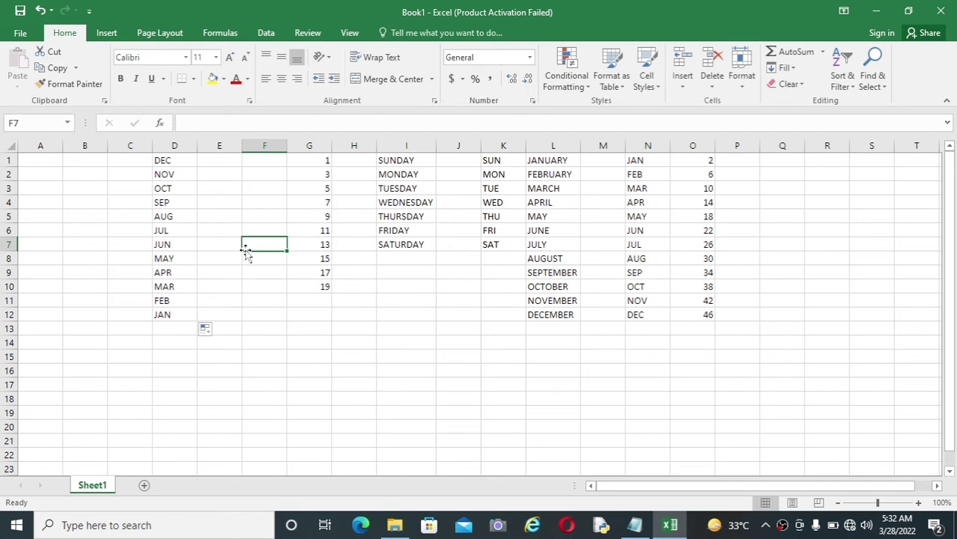
Look up March 2022 in the taskbar calendar and clear the stray Sheet1 selection.
click(897, 524)
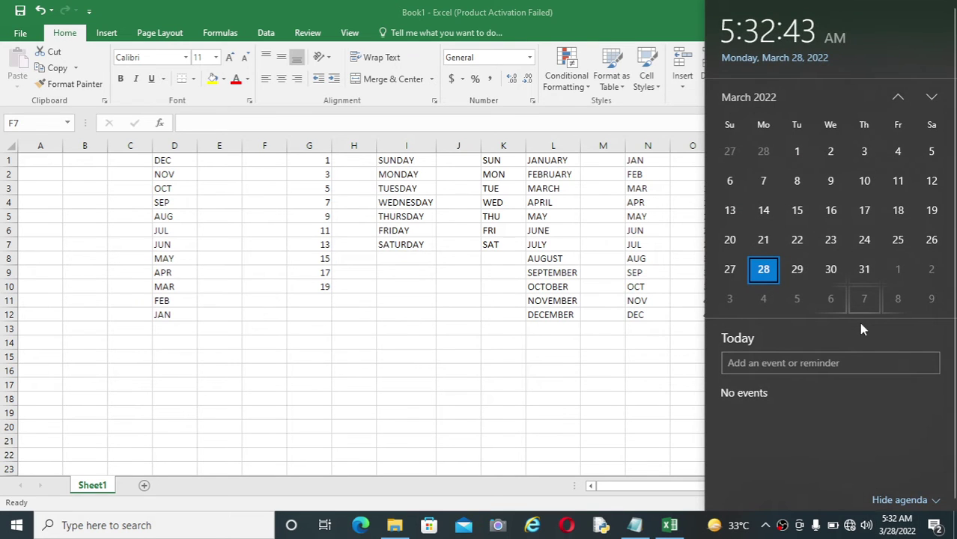
click(515, 360)
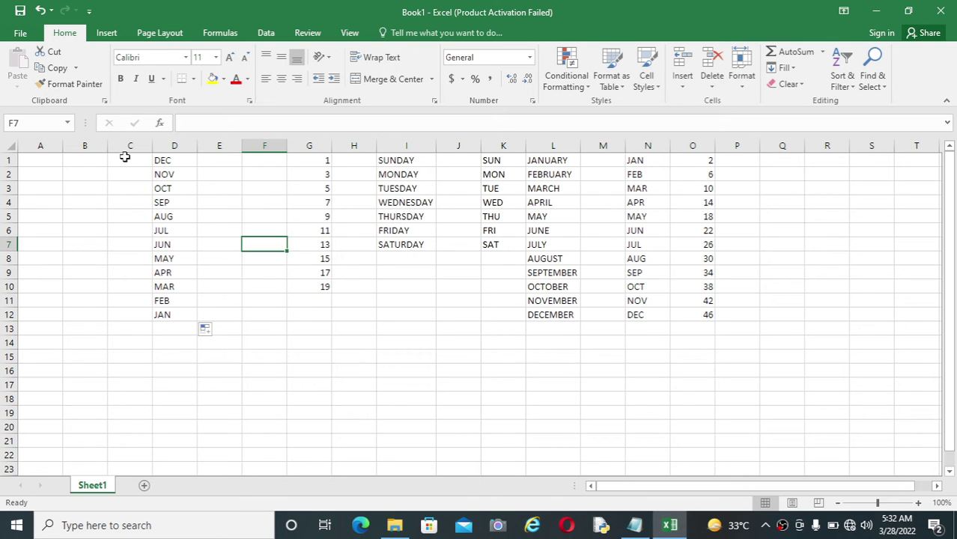
drag(128, 160, 214, 259)
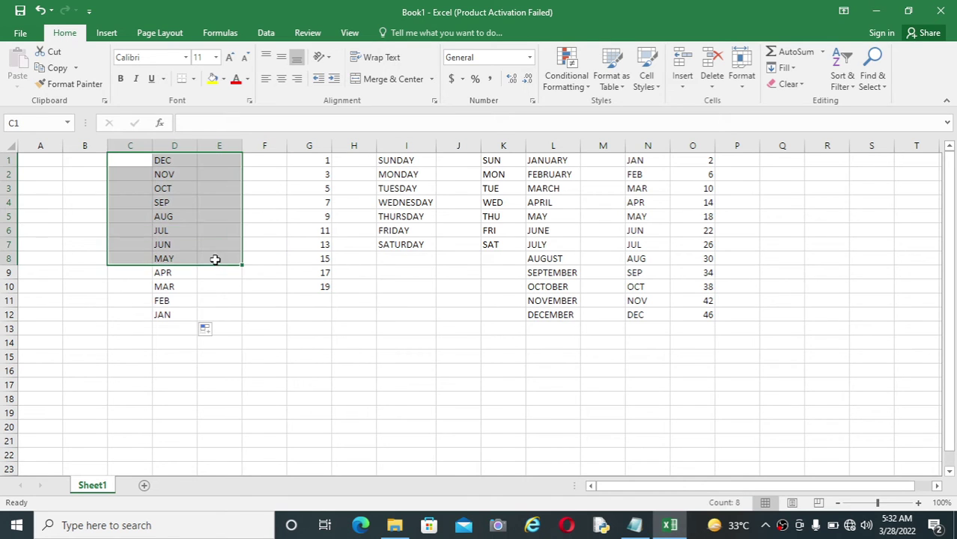
click(309, 300)
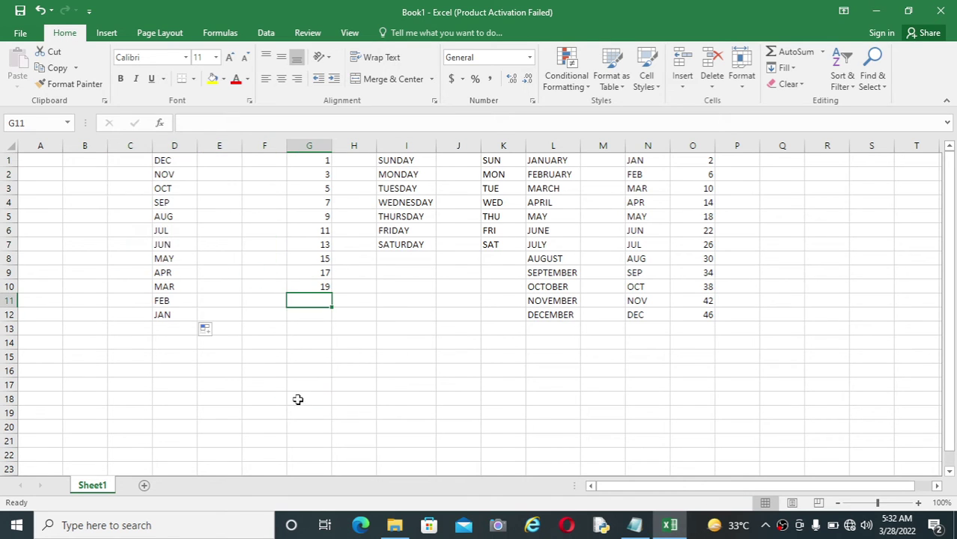
Insert a new blank Sheet2 and recheck March 2022 in the taskbar calendar.
click(145, 485)
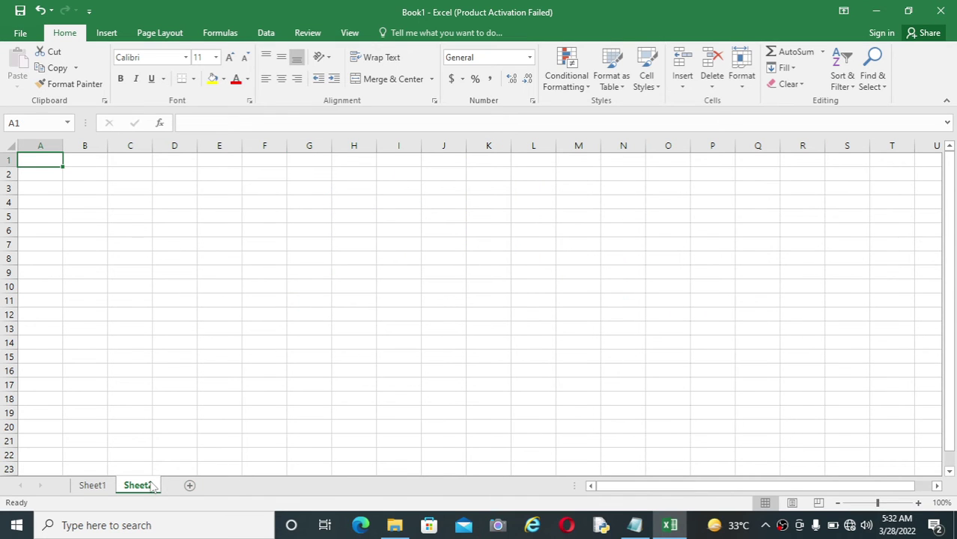
click(892, 527)
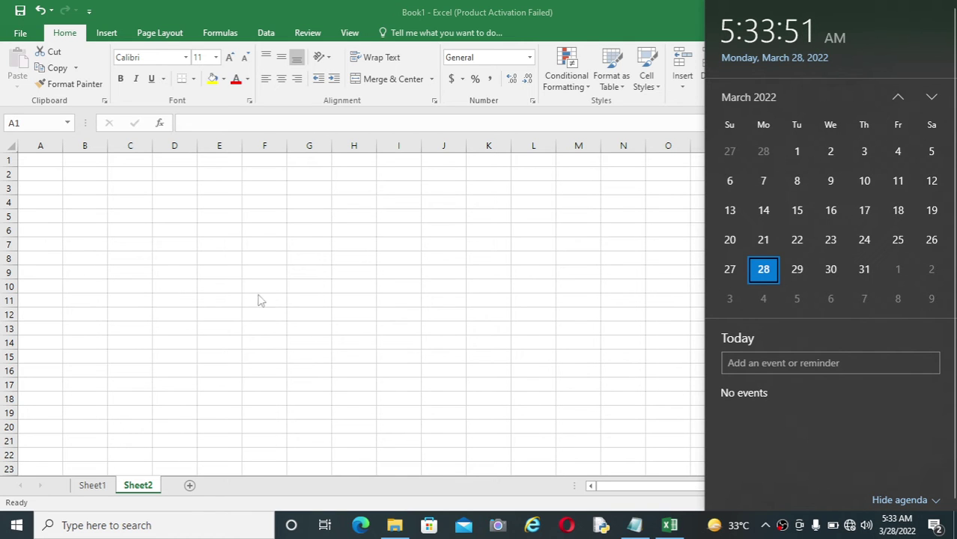
click(338, 244)
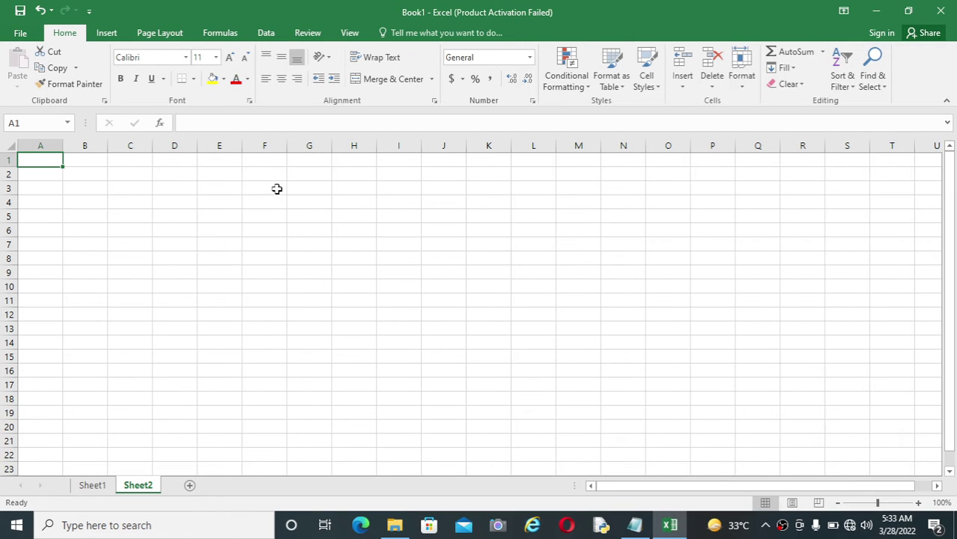
Select F3:L8 and apply All Borders to create the empty 7-by-6 calendar grid.
click(271, 186)
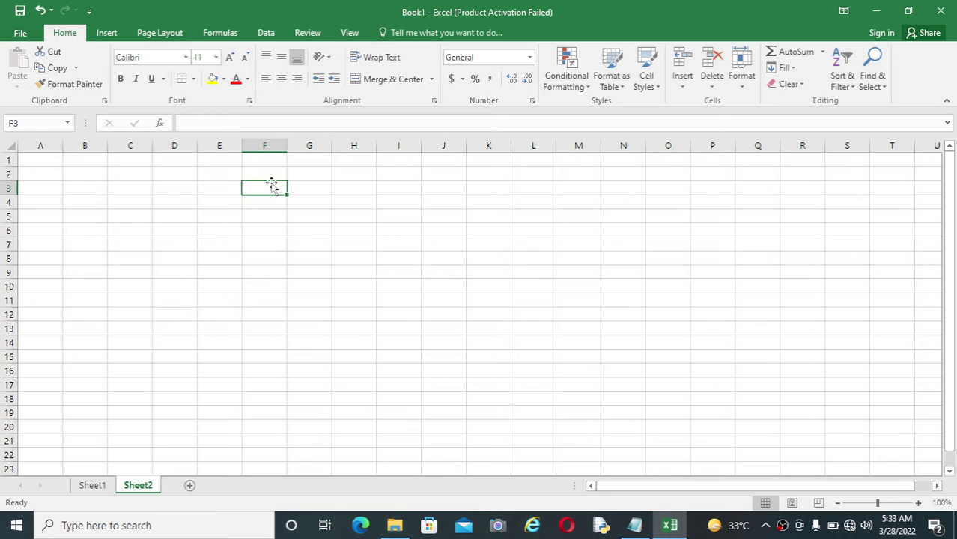
key(shift+Down)
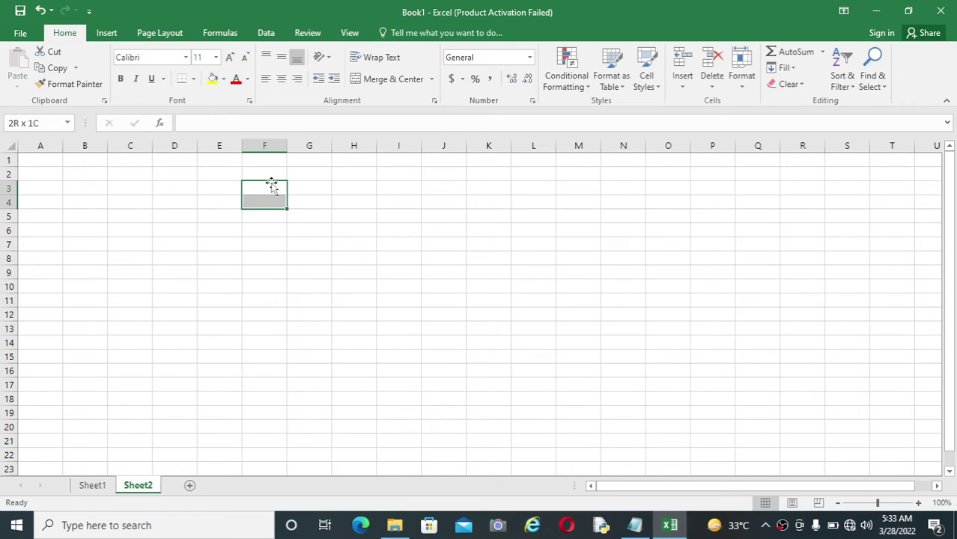
key(shift+Down)
key(shift+Down)
key(shift+Down)
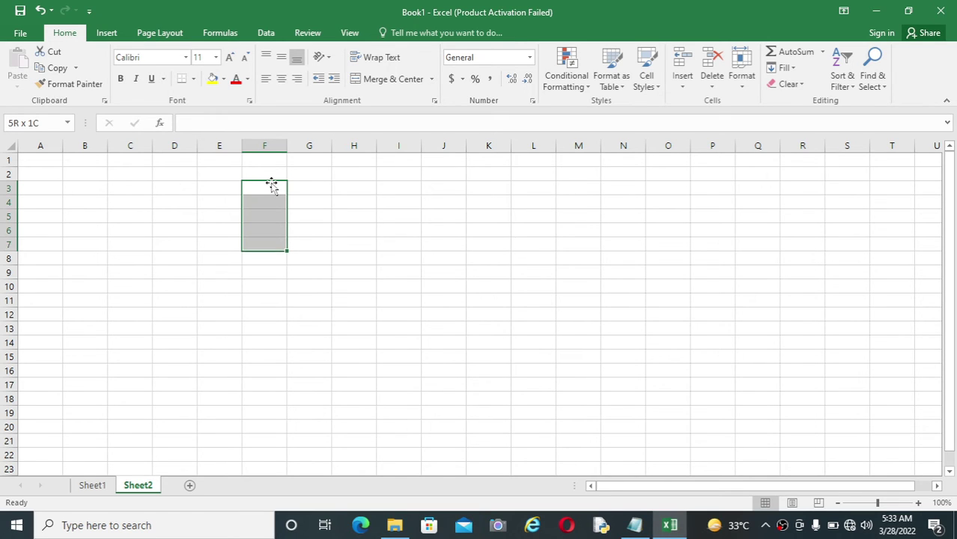
key(shift+Down)
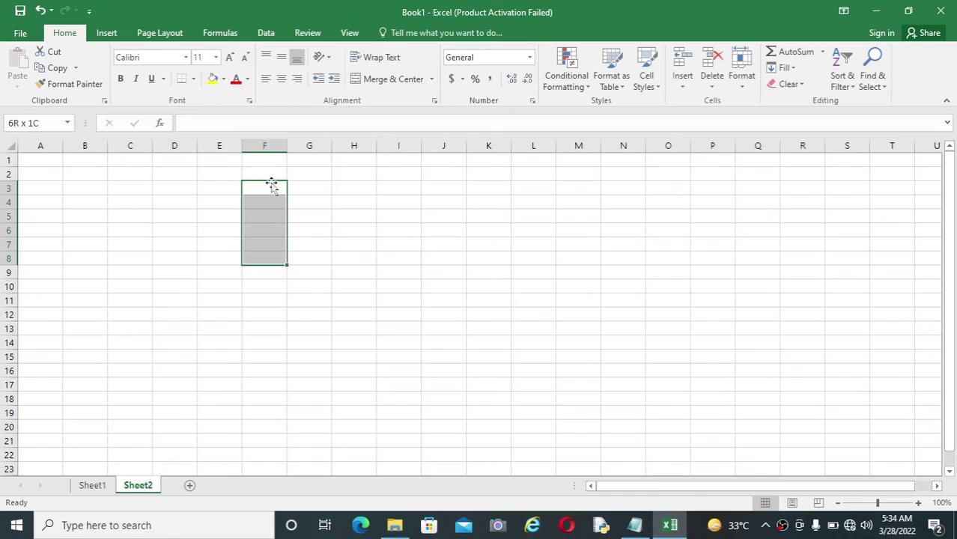
key(shift+Right)
key(shift+Right)
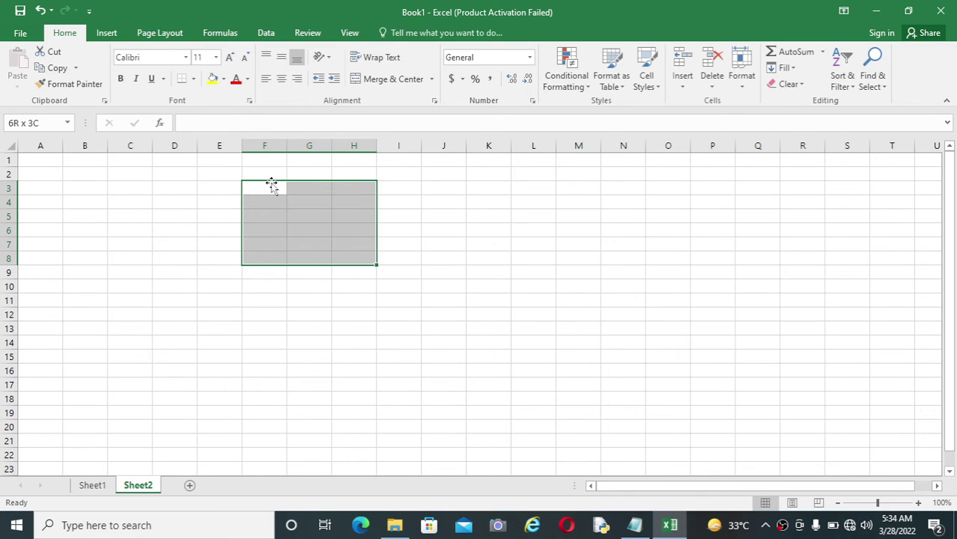
key(shift+Right)
key(shift+Right)
key(shift+Right)
key(shift+Right)
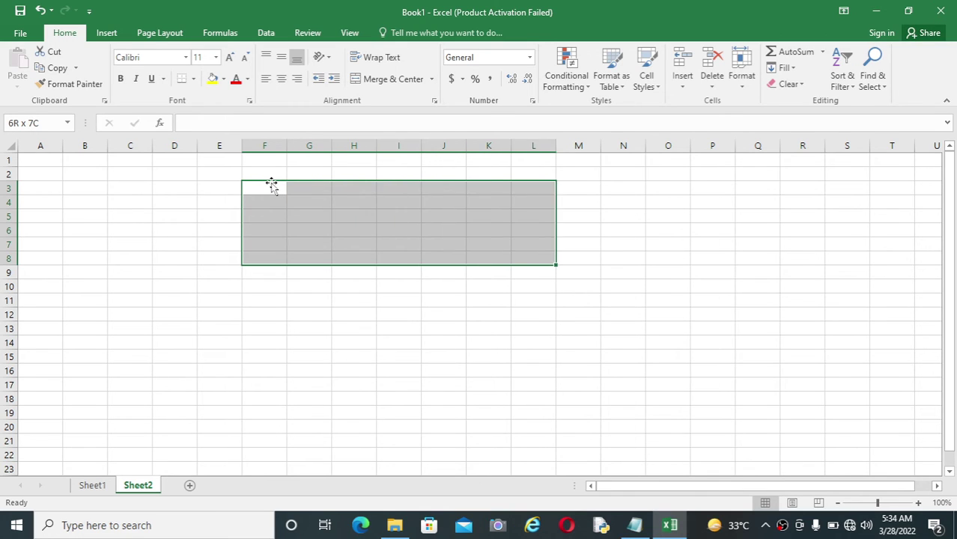
click(194, 81)
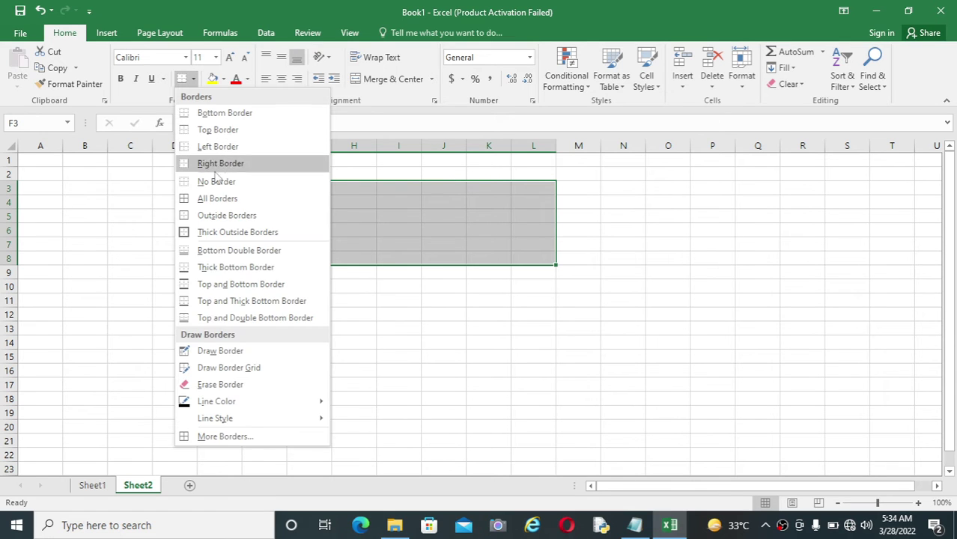
click(202, 205)
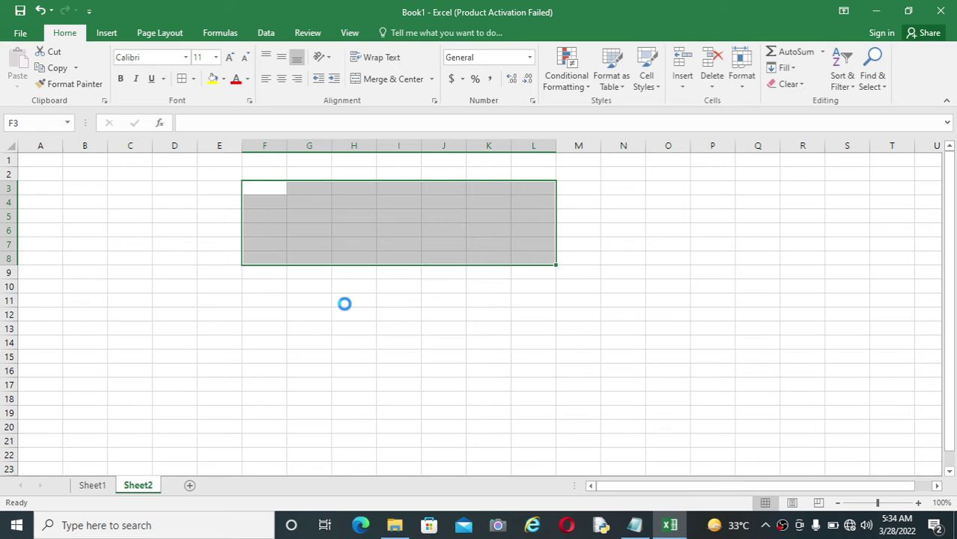
click(416, 317)
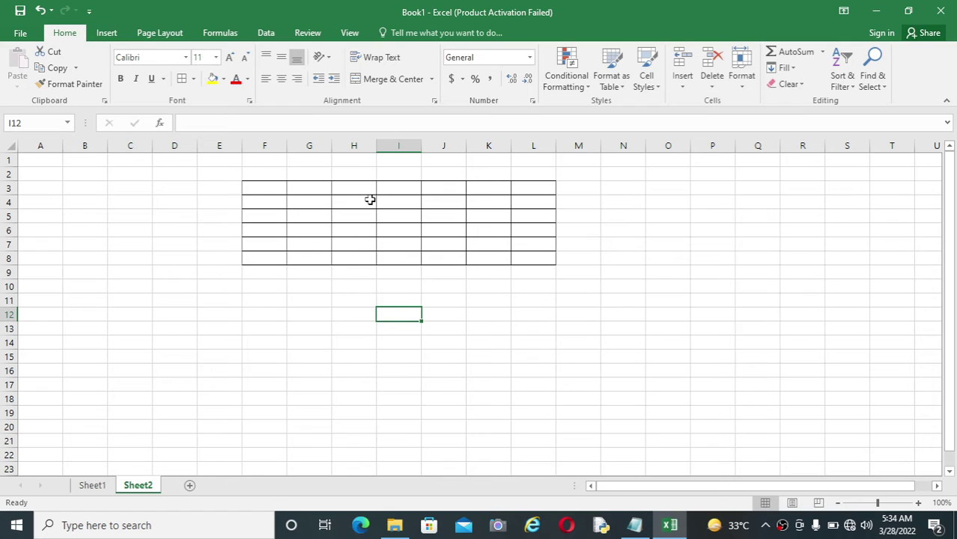
Enter the title MARCH,2022 in H1 and widen column H to fit it.
click(360, 161)
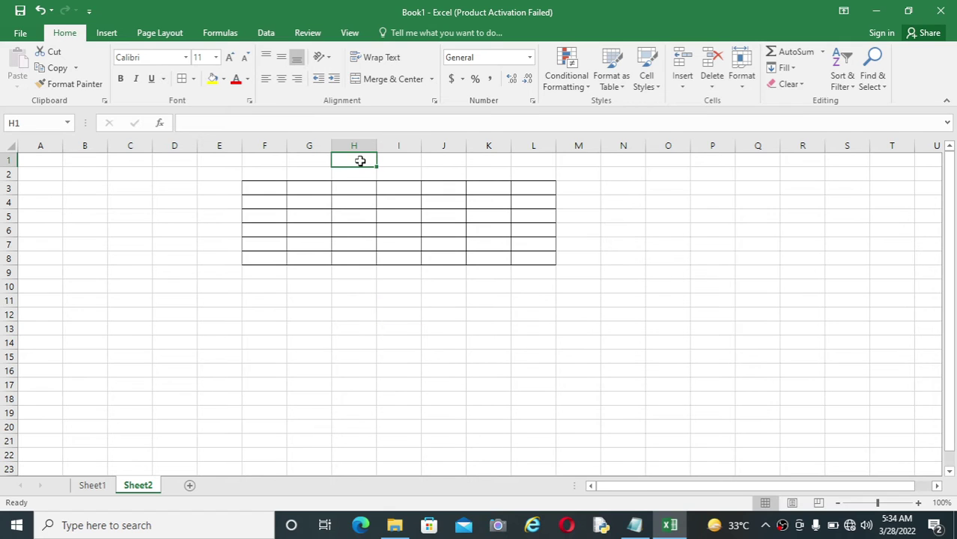
text(MARCH)
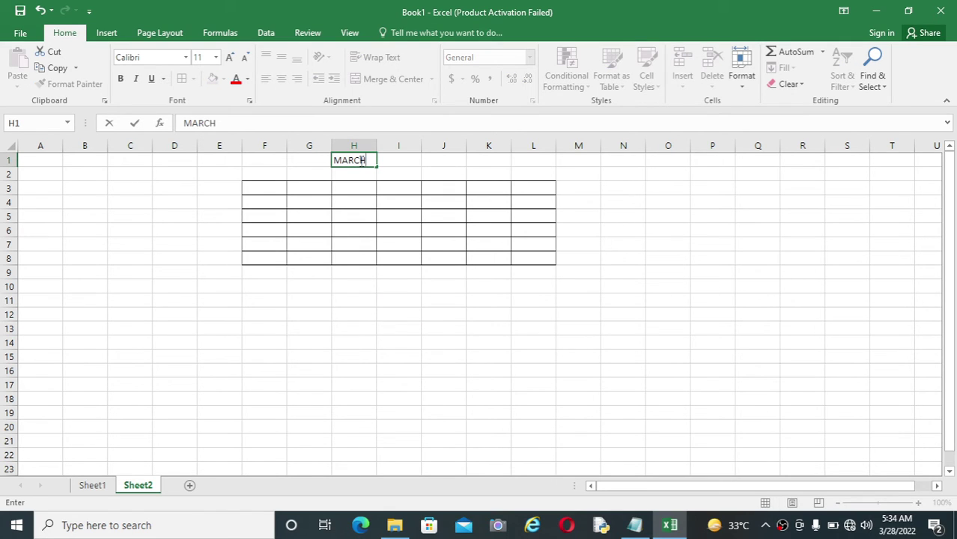
text(,2022)
click(371, 217)
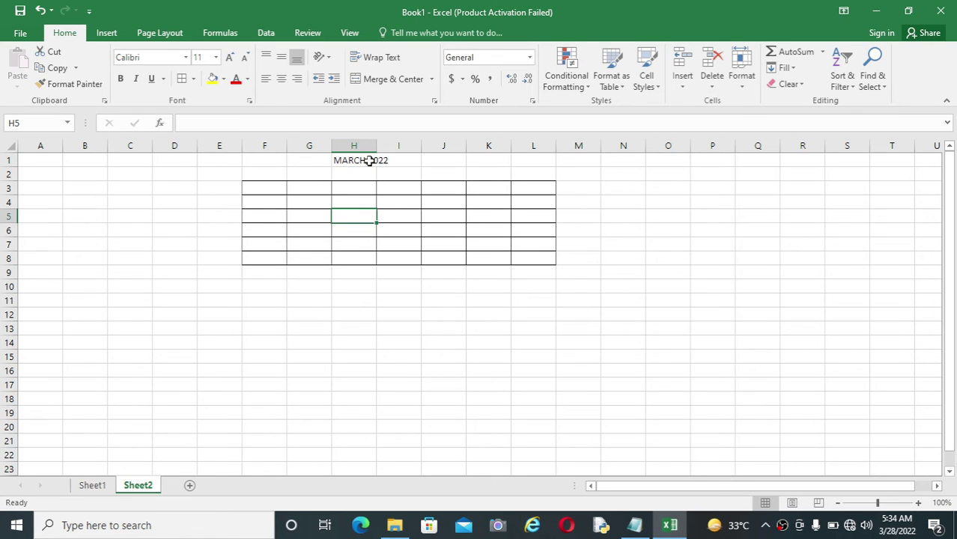
click(369, 161)
double_click(375, 146)
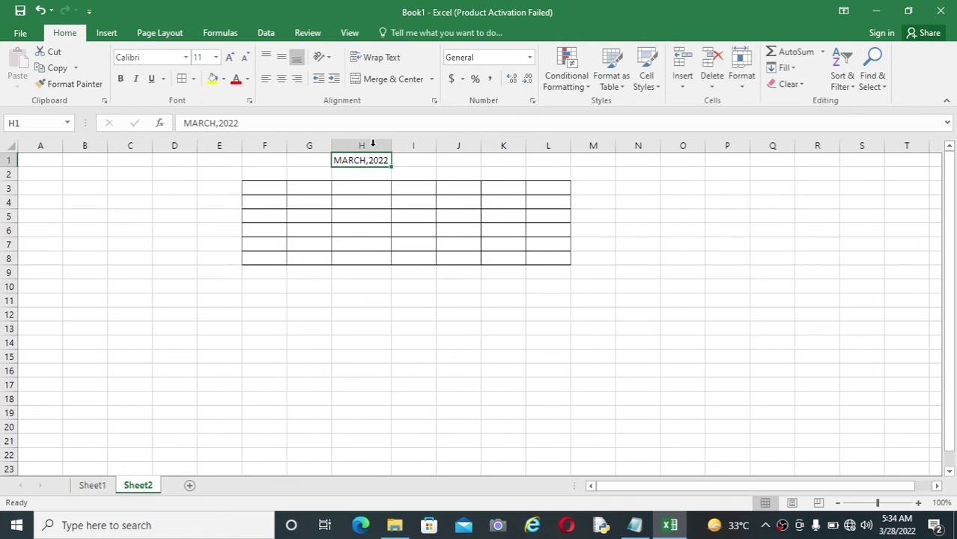
click(367, 192)
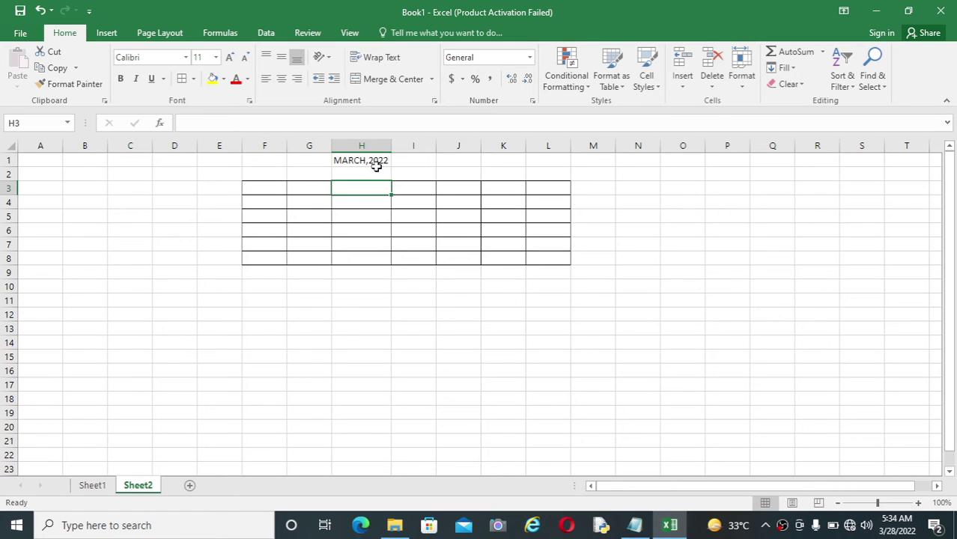
click(378, 160)
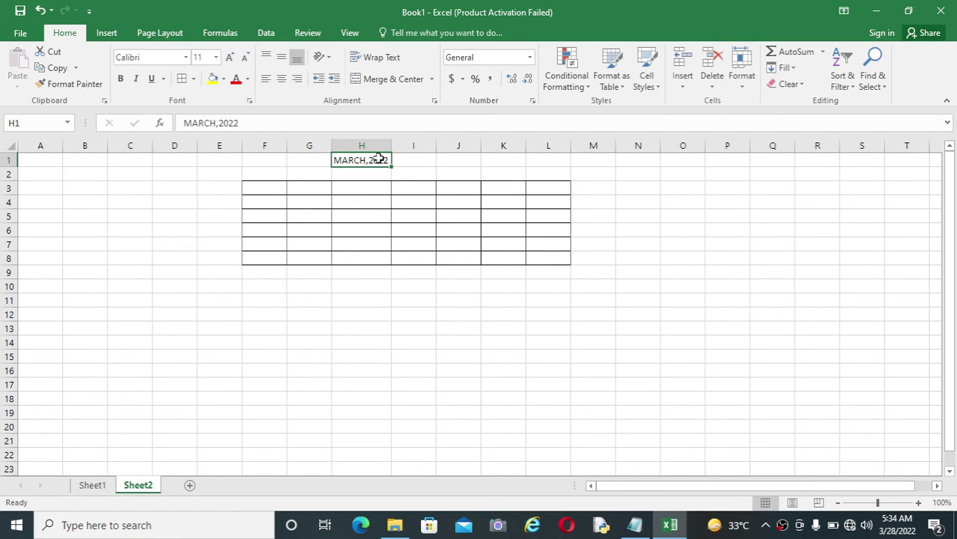
Make the MARCH,2022 title bold at font size 20.
click(124, 79)
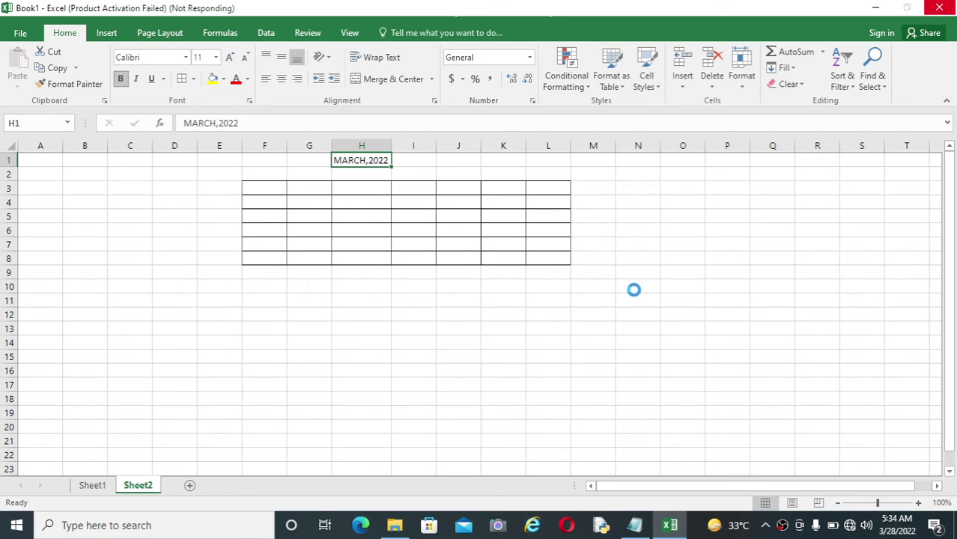
click(216, 59)
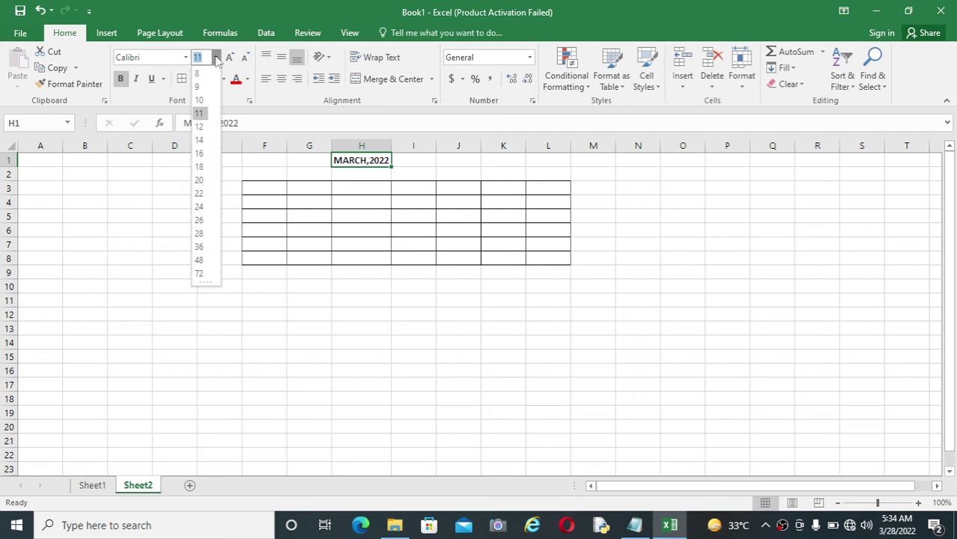
click(200, 180)
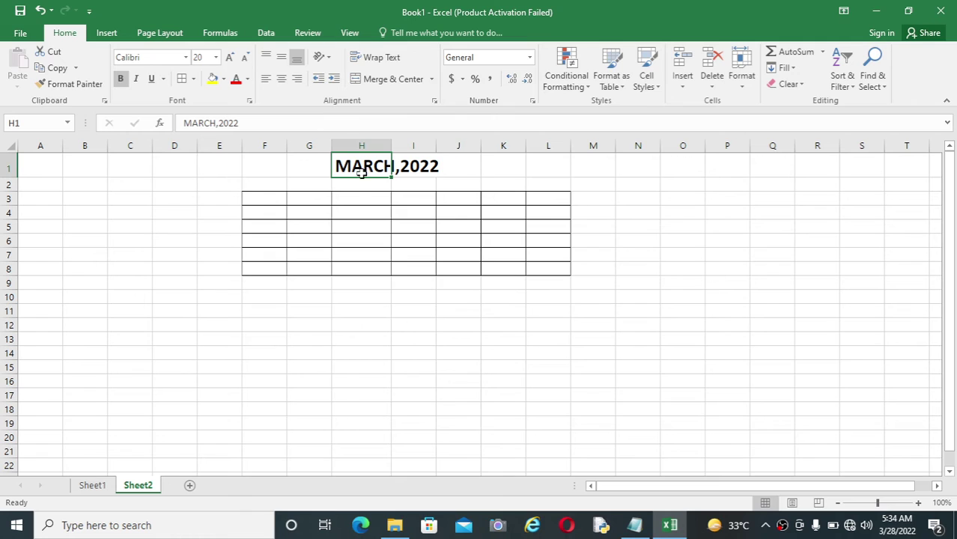
click(410, 196)
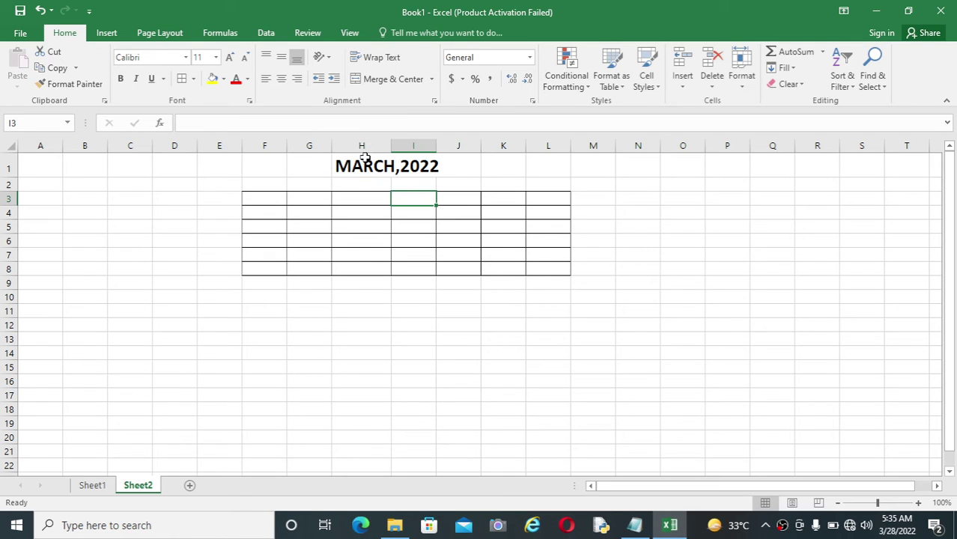
Merge and centre the title across H1:I1.
drag(363, 166, 416, 166)
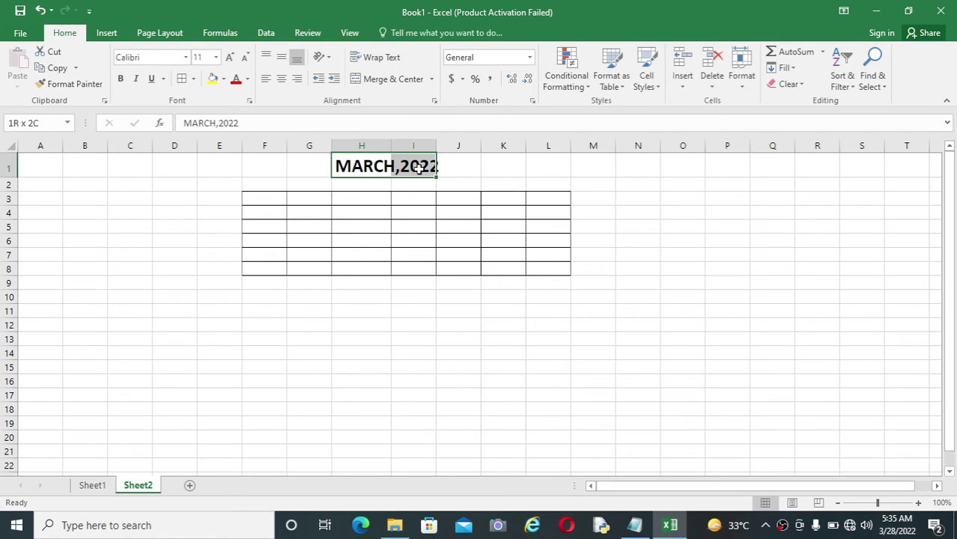
click(431, 79)
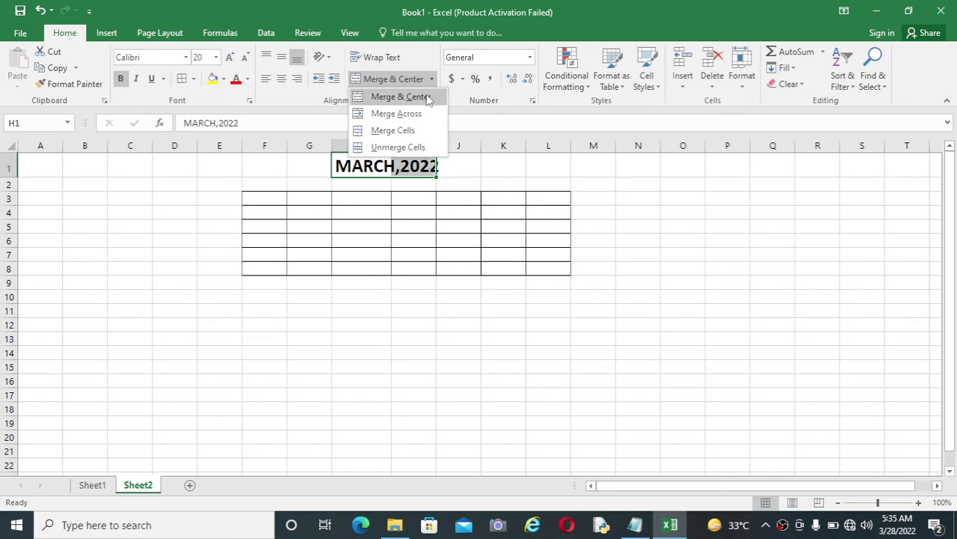
click(428, 98)
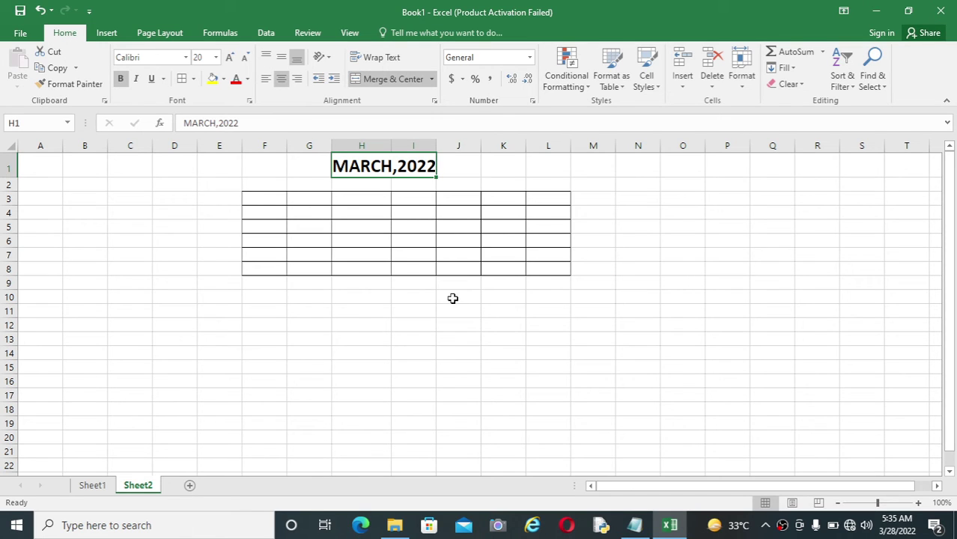
click(452, 298)
click(275, 195)
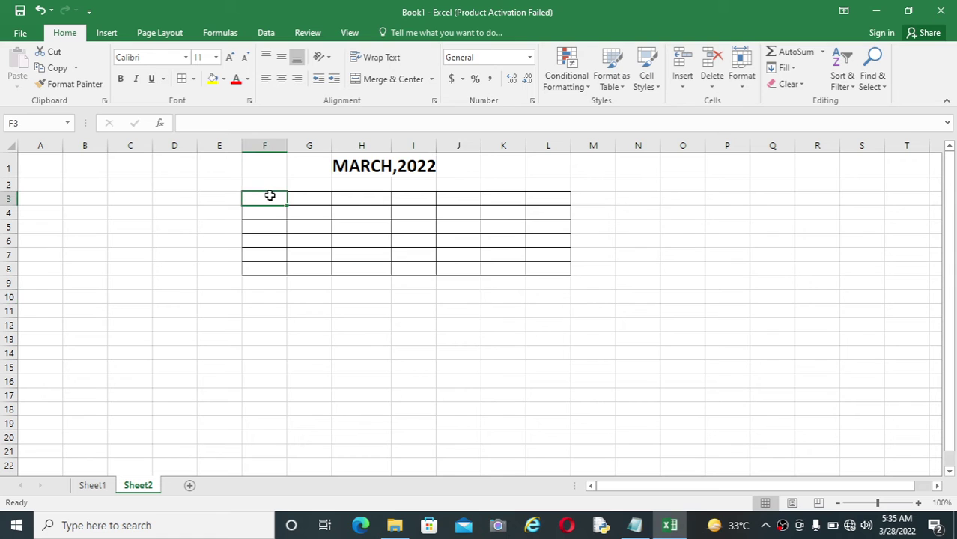
Enter SUNDAY in F3 and fill MONDAY through SATURDAY across G3:L3.
click(884, 530)
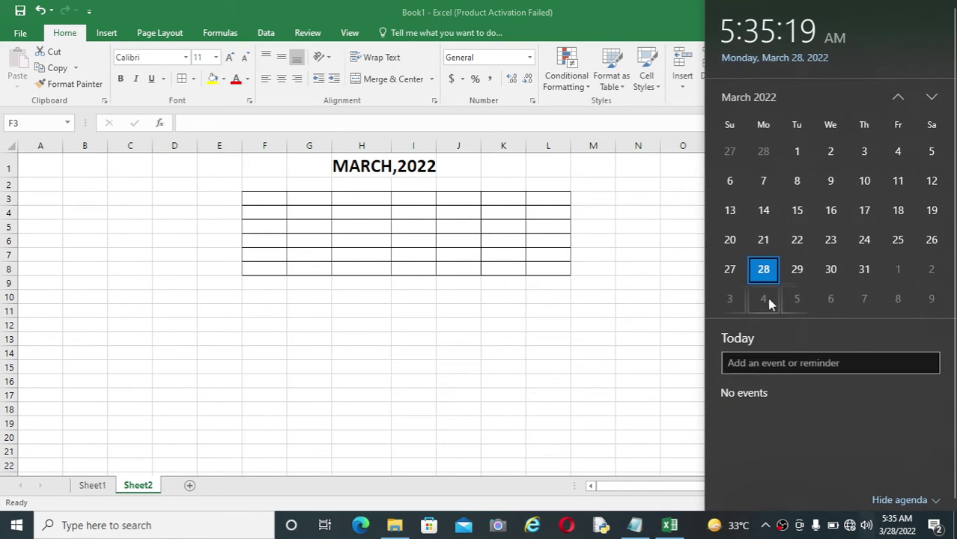
click(348, 289)
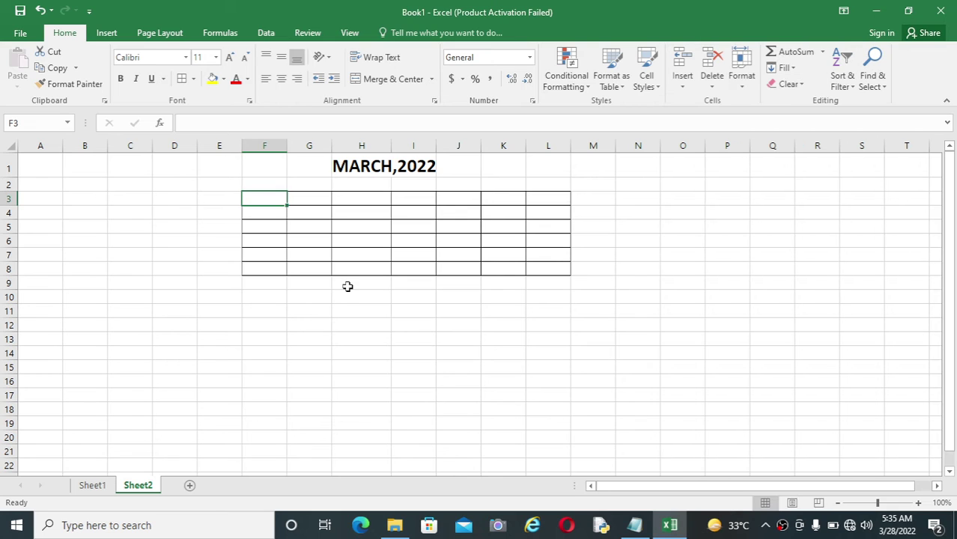
text(S)
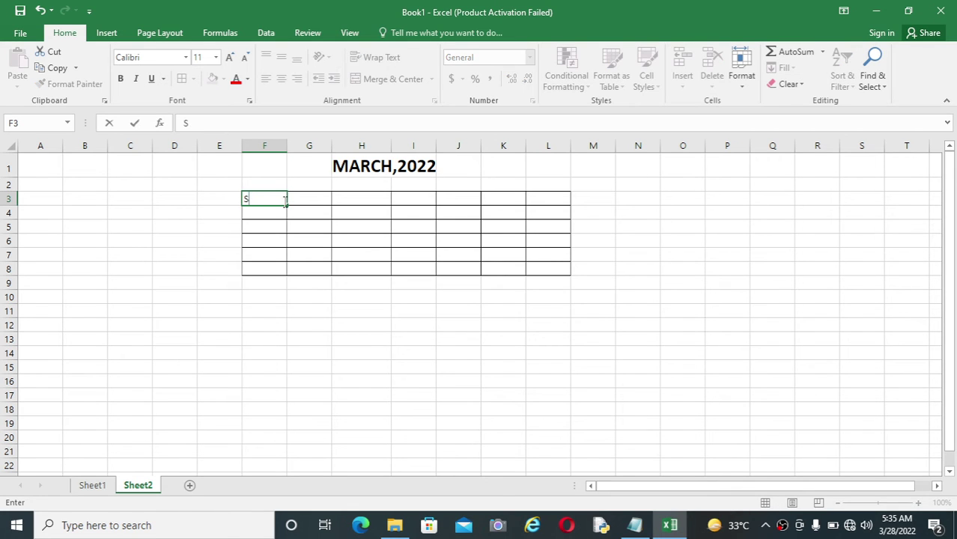
text(UNDAY)
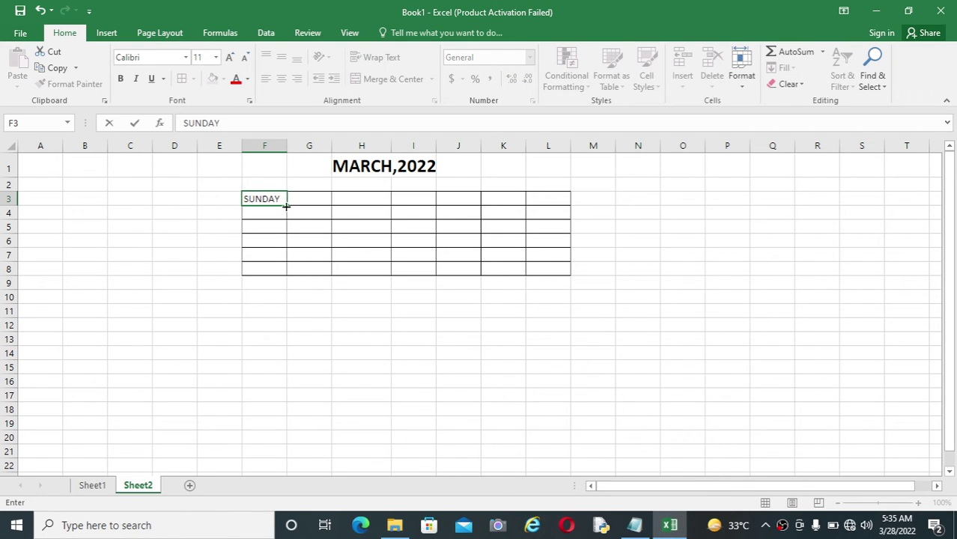
click(279, 267)
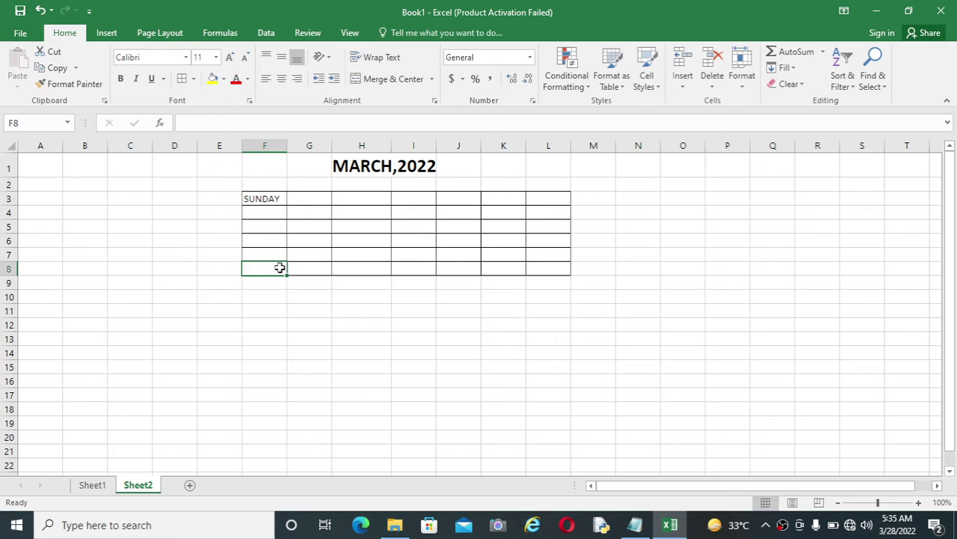
click(282, 197)
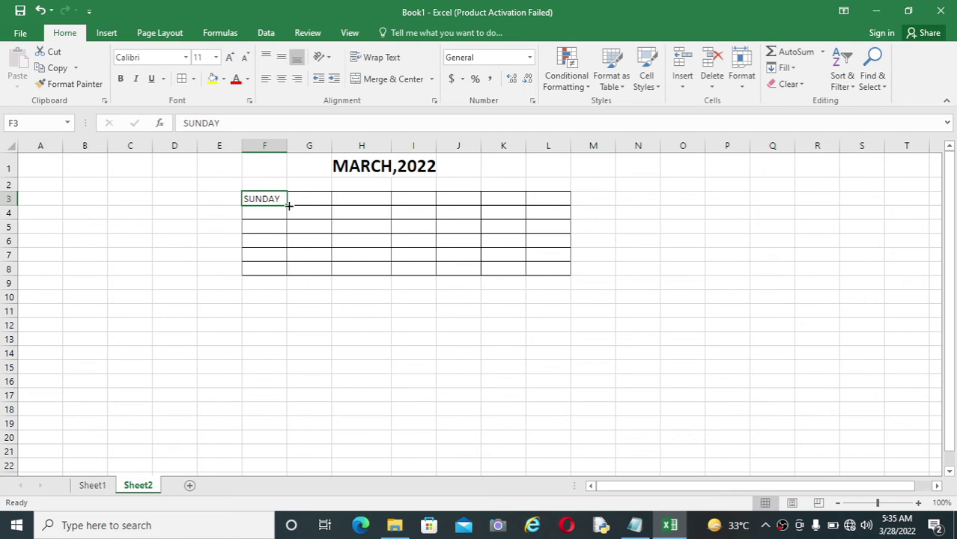
drag(288, 204, 561, 208)
click(658, 239)
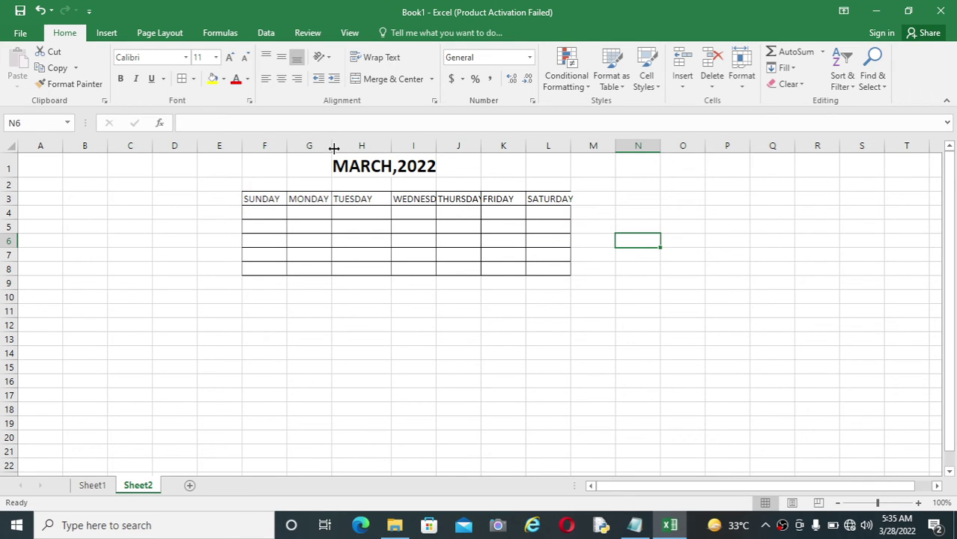
Resize columns H, I and J to fit their day names, and bold the row F3:L3.
drag(393, 146, 377, 146)
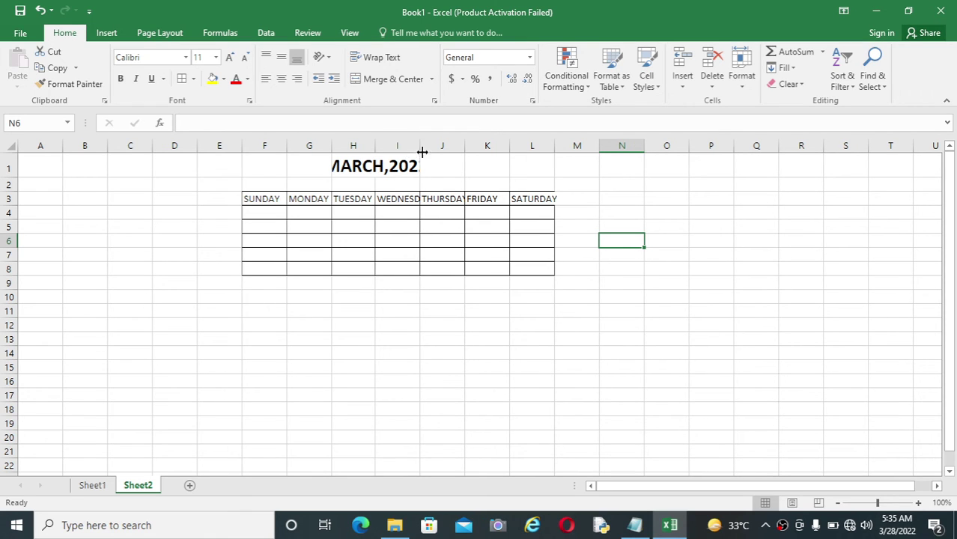
drag(420, 147, 445, 148)
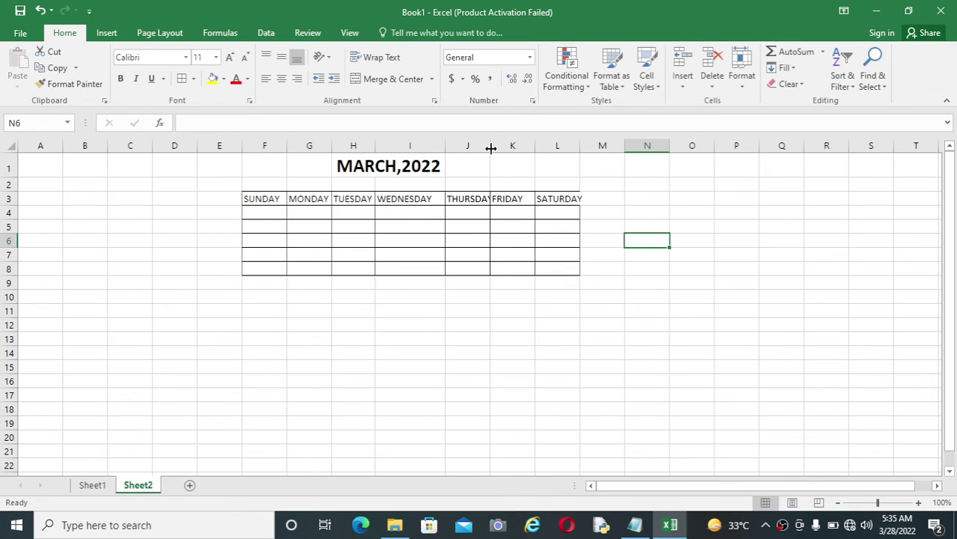
drag(489, 146, 582, 148)
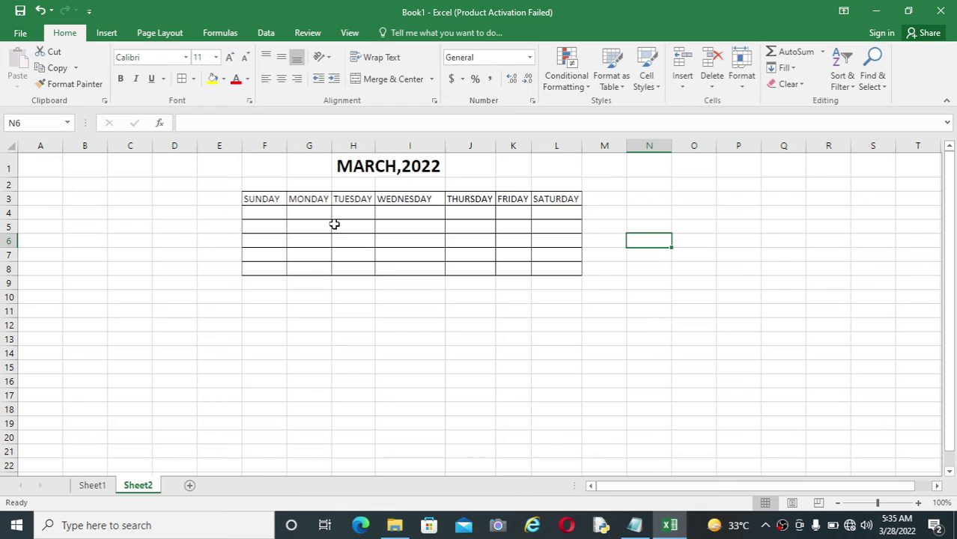
drag(264, 197, 552, 205)
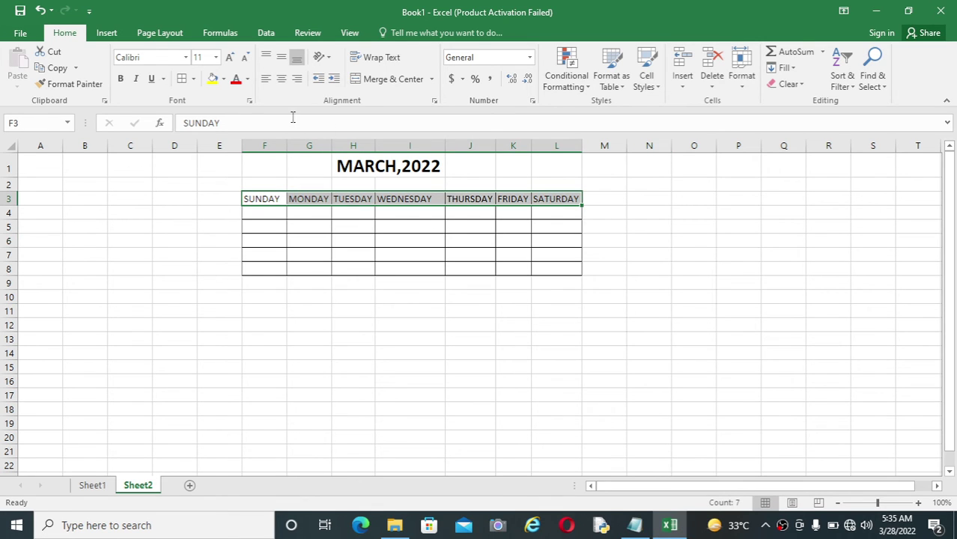
click(121, 78)
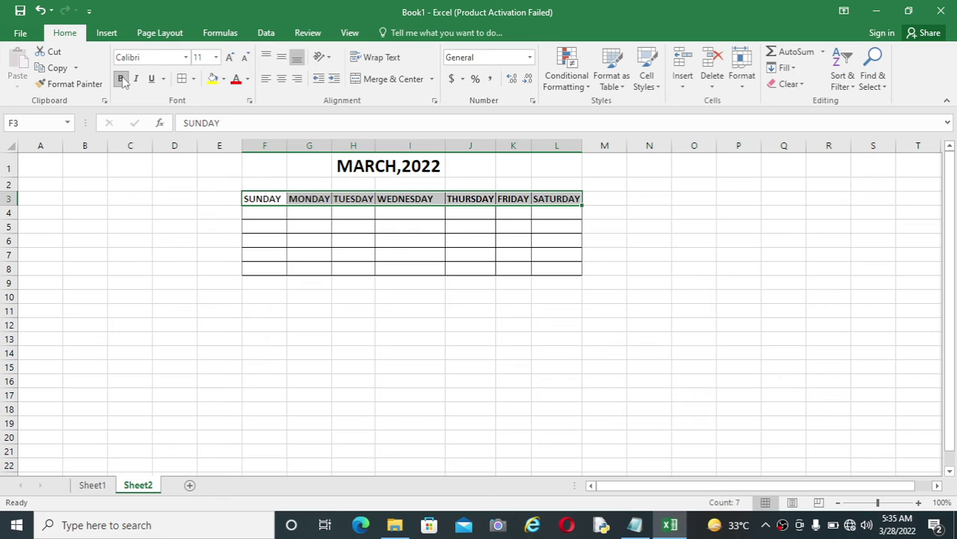
click(404, 315)
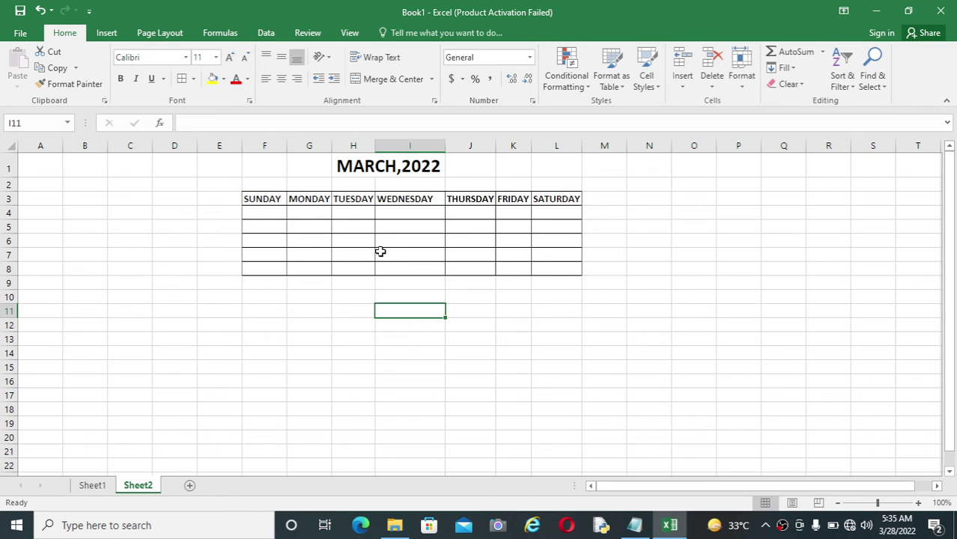
click(361, 213)
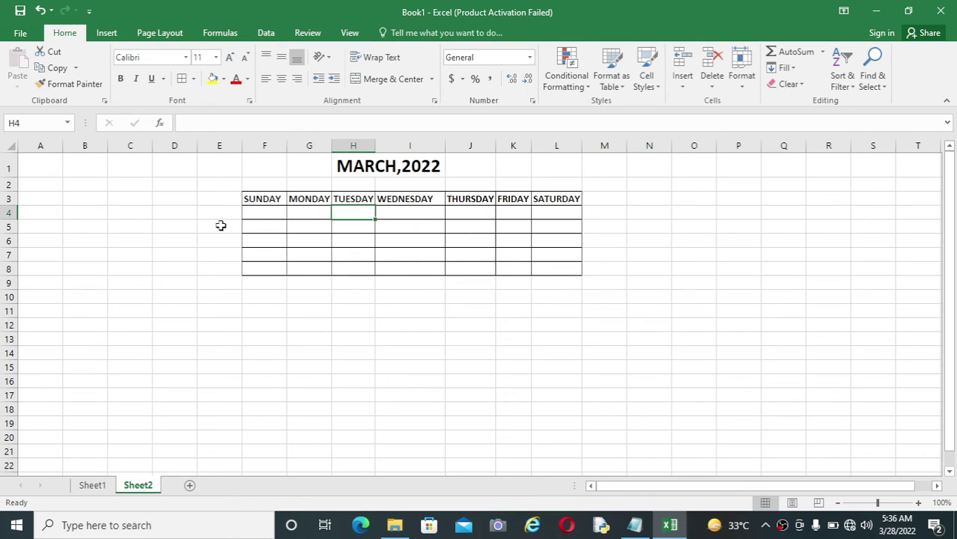
Enter -1 in F4 as the calendar's starting value.
click(264, 214)
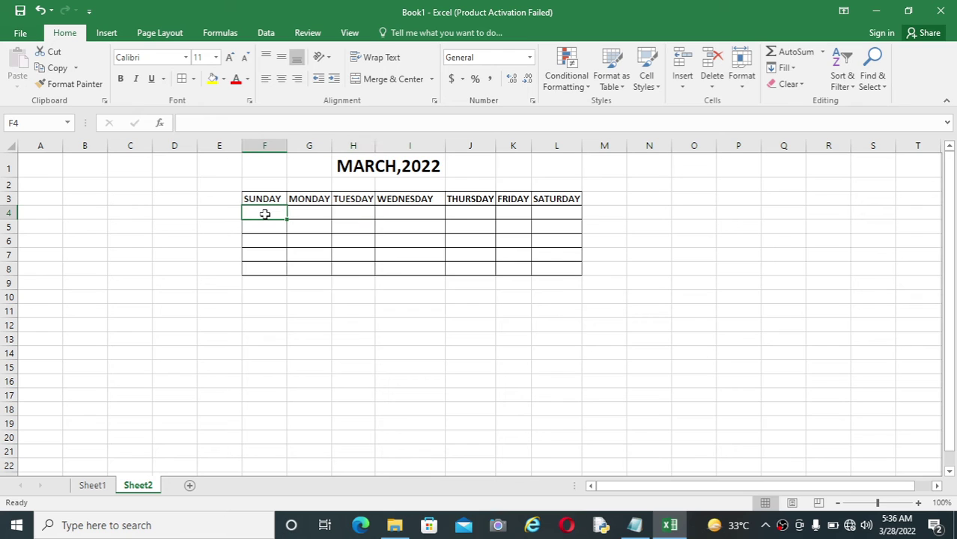
text(-1)
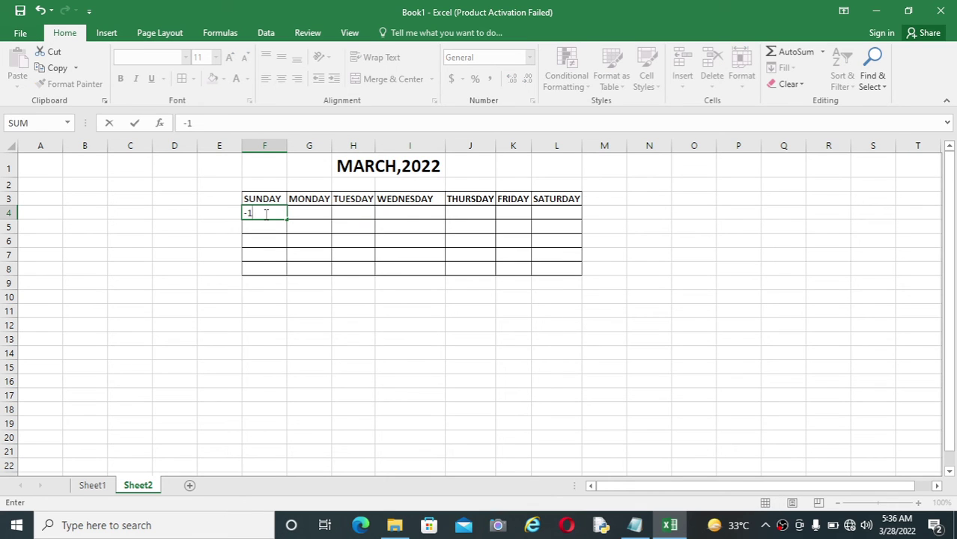
click(327, 299)
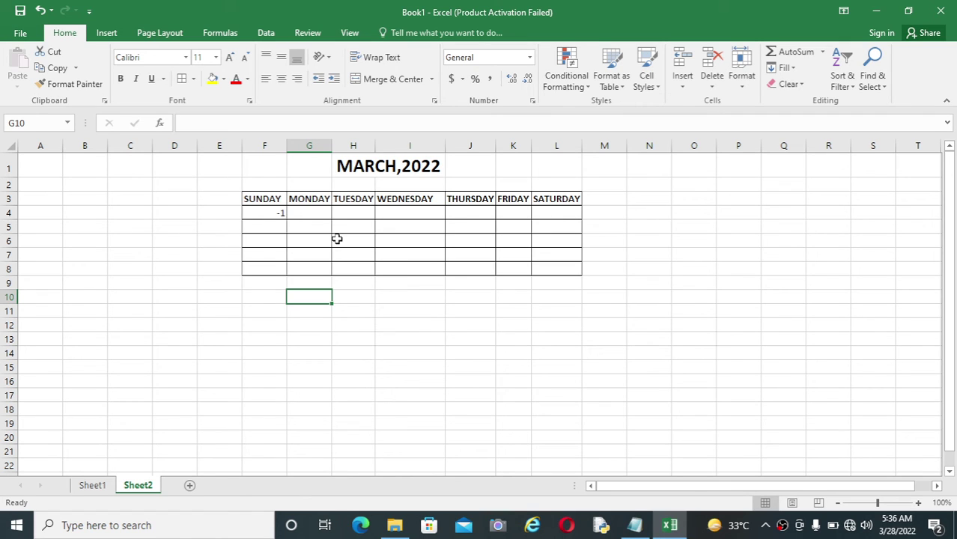
click(274, 216)
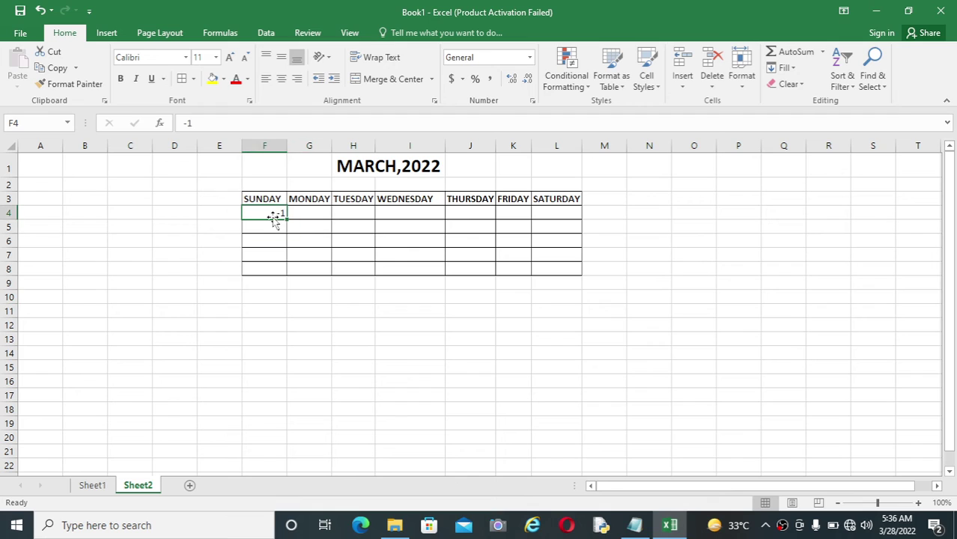
click(290, 325)
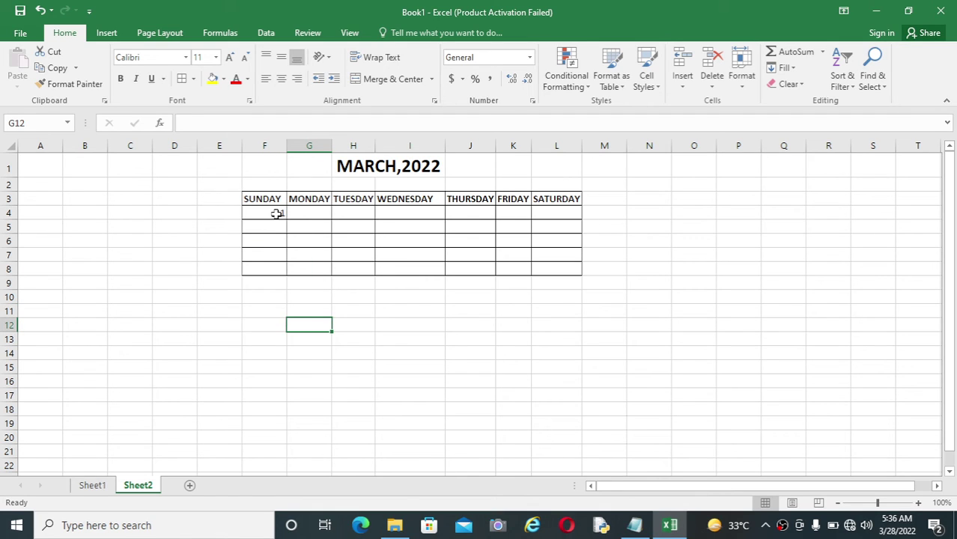
click(277, 240)
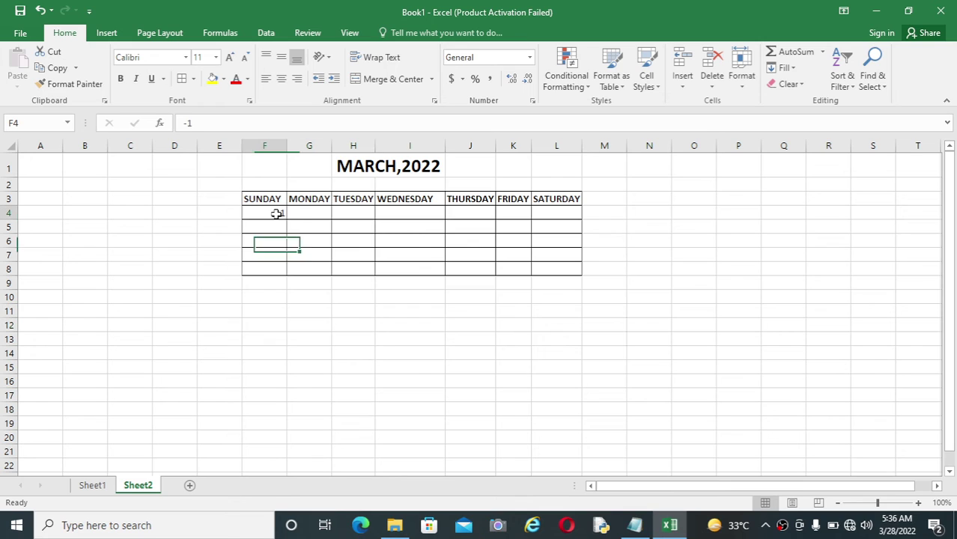
click(277, 214)
click(282, 235)
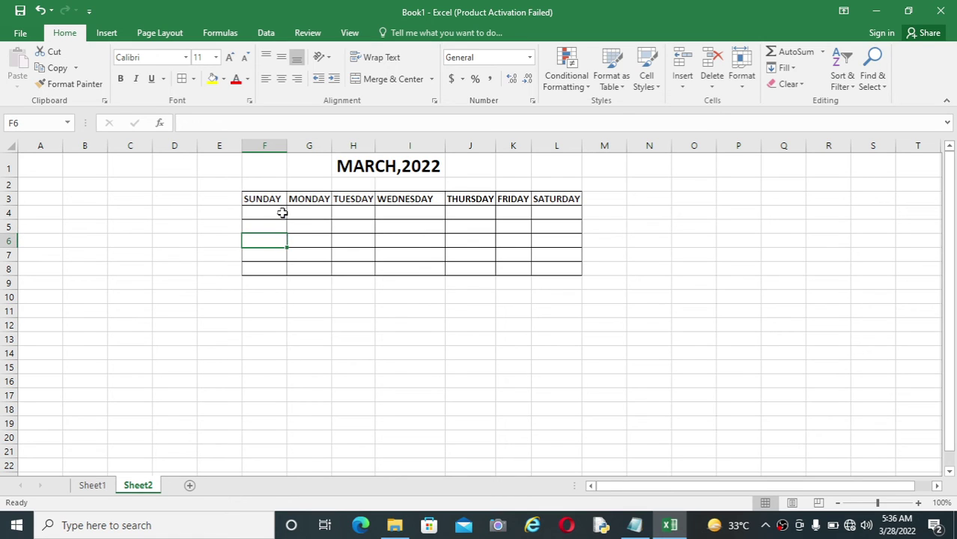
click(282, 212)
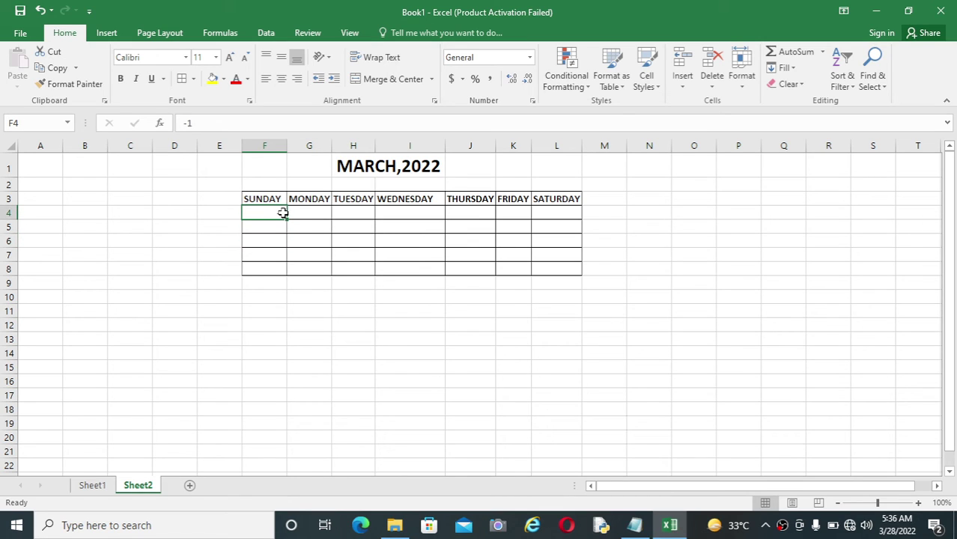
click(318, 348)
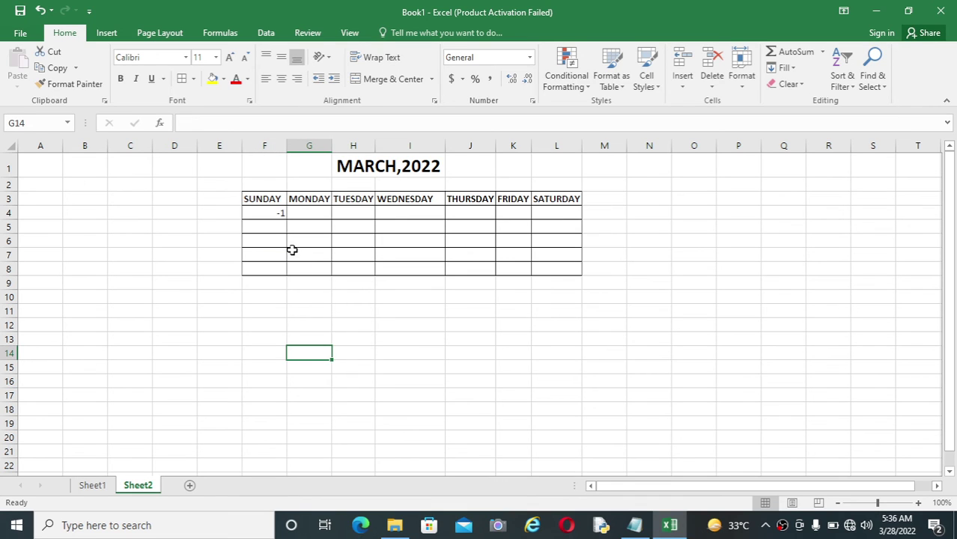
Cancel the accidental edit of F4, keeping -1, and select the date grid F4:L8.
click(270, 214)
key(F2)
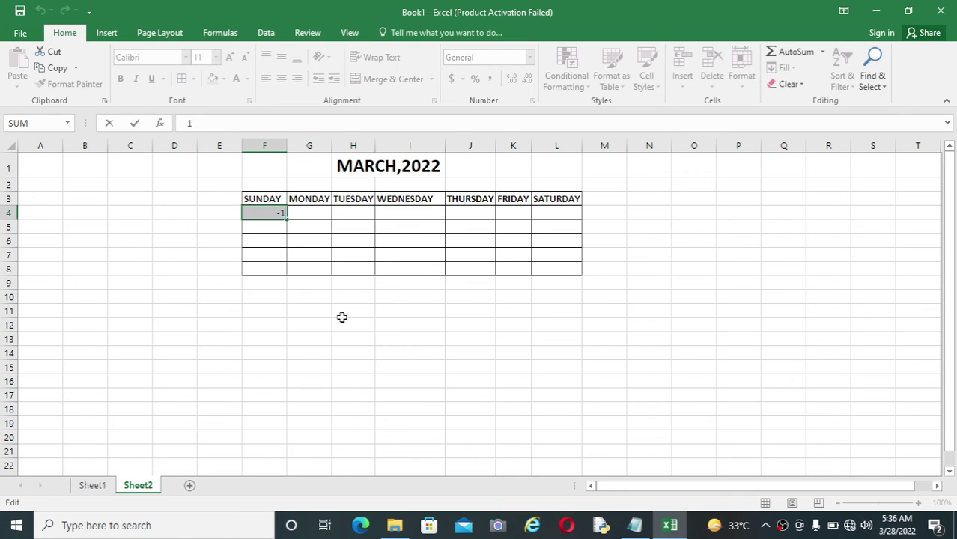
key(F2)
click(349, 294)
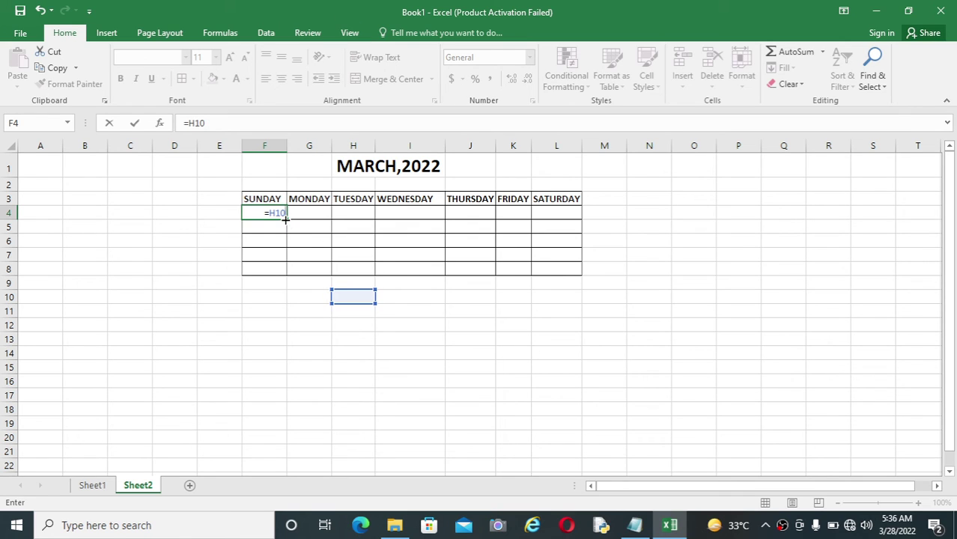
key(Escape)
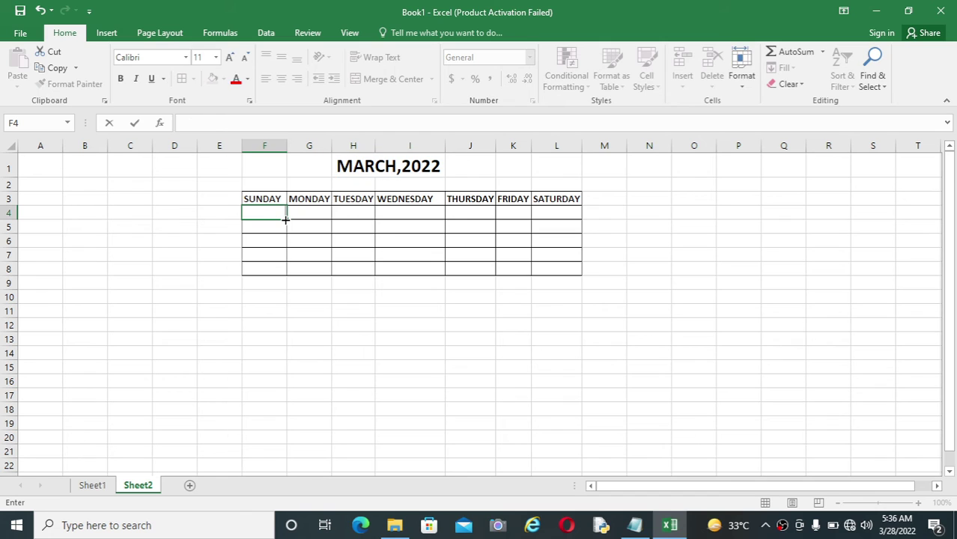
key(Escape)
click(260, 242)
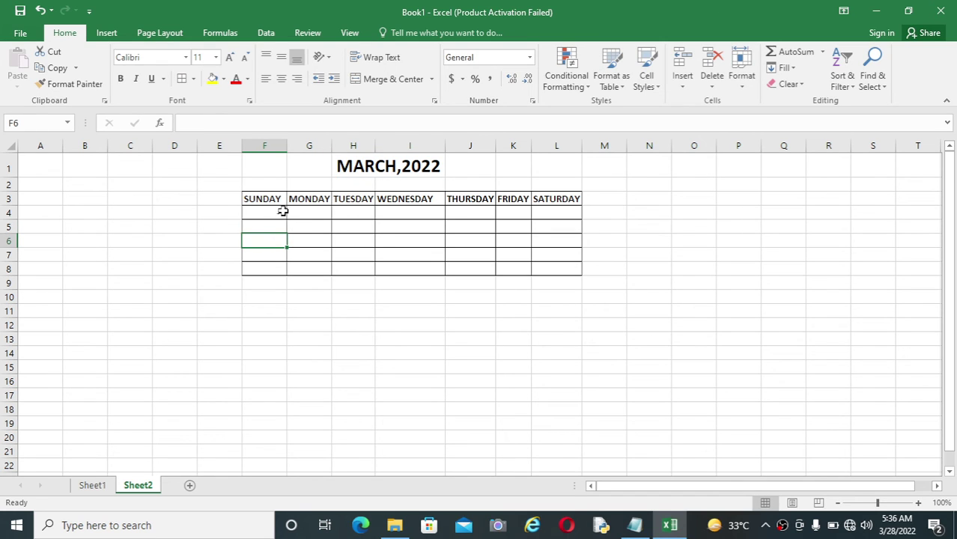
mouse_move(283, 212)
mouse_down()
mouse_move(540, 281)
mouse_move(555, 271)
mouse_up()
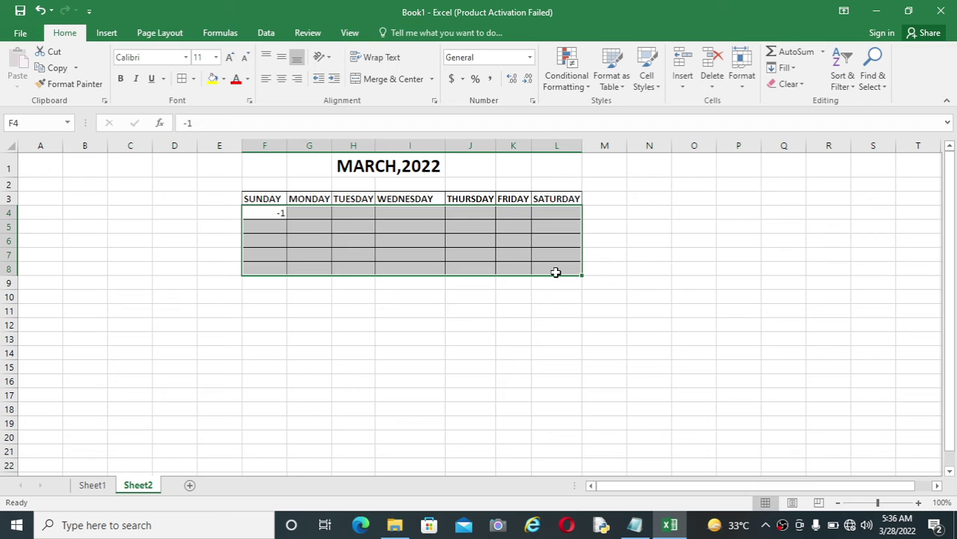
Fill a linear series by rows with step 1 and stop 31, giving 0 through 5 in G4:L4.
click(792, 68)
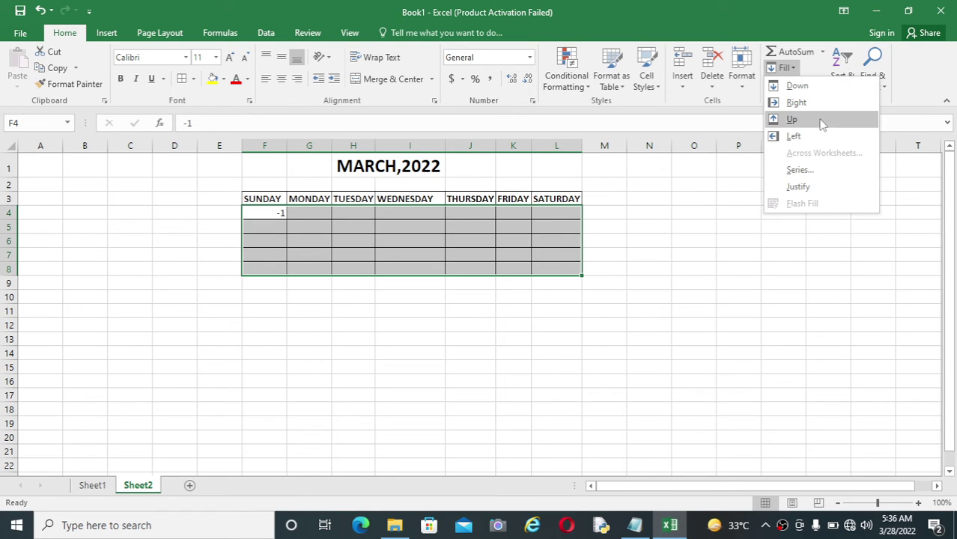
click(826, 171)
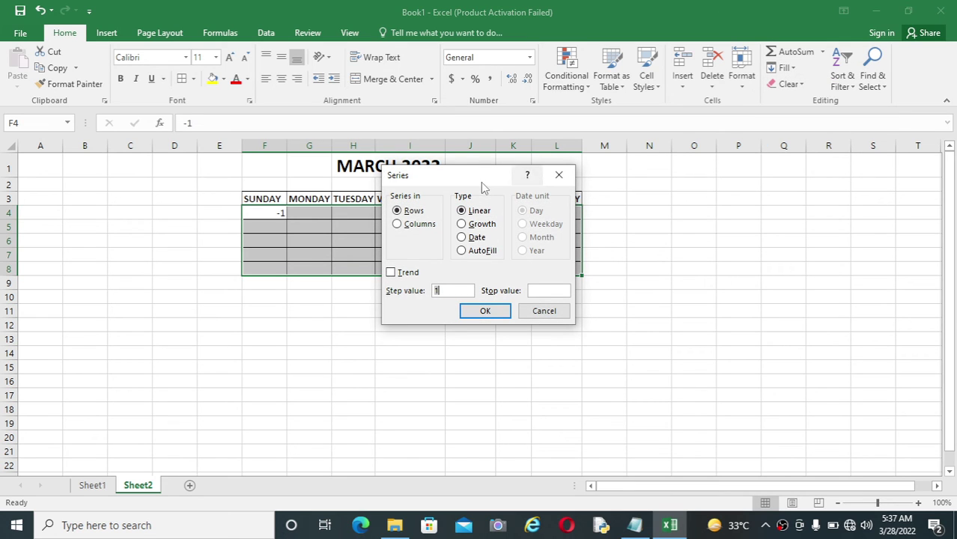
drag(471, 180, 703, 268)
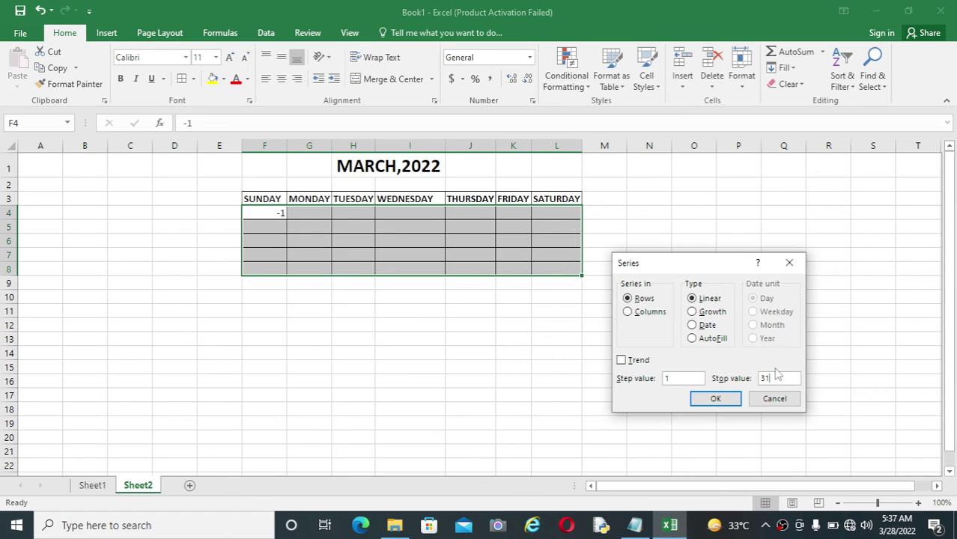
click(735, 400)
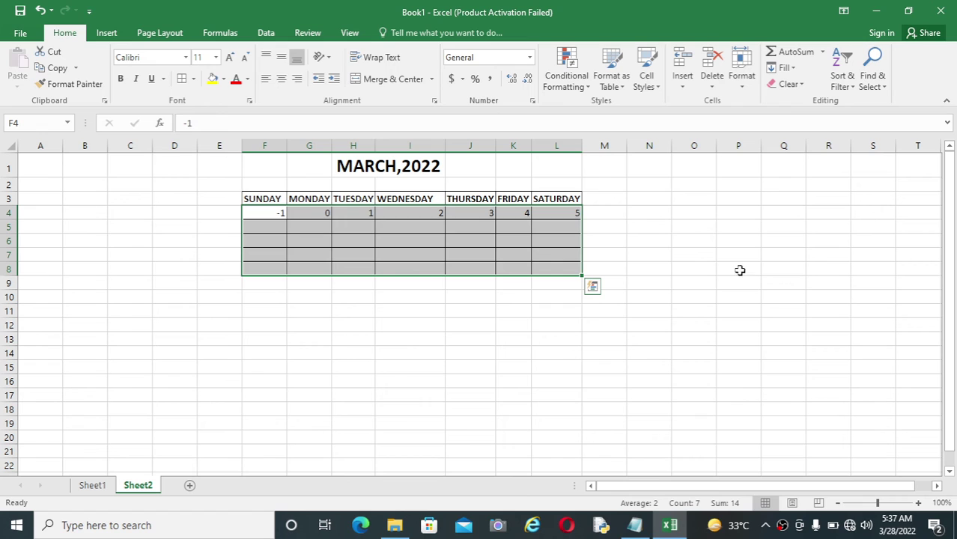
Fill a series down the columns with step 7 and stop value 31 for rows 5–8.
click(792, 68)
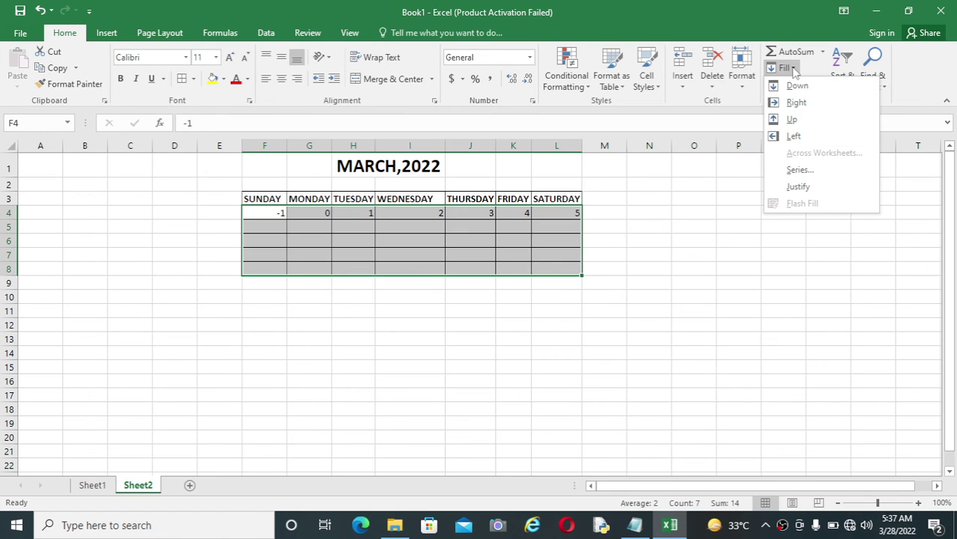
click(798, 170)
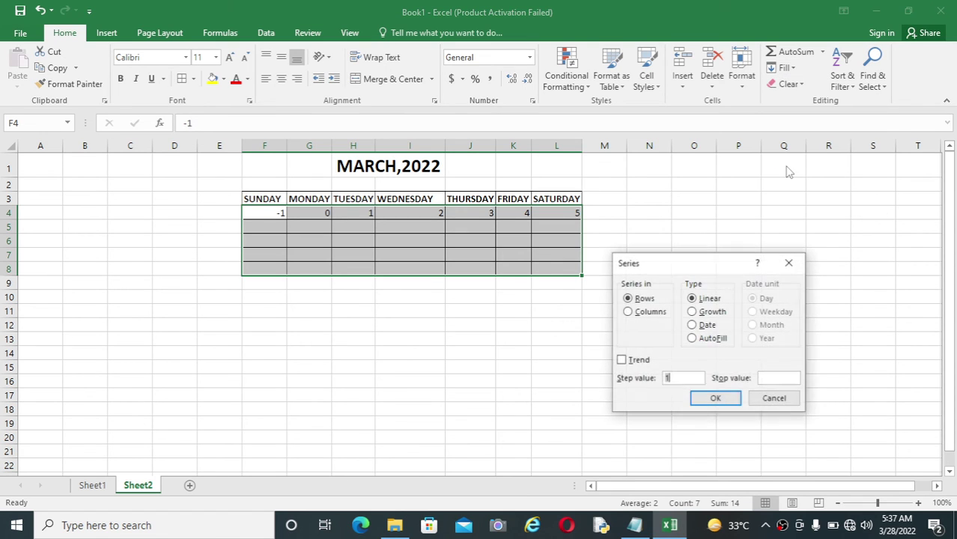
click(641, 312)
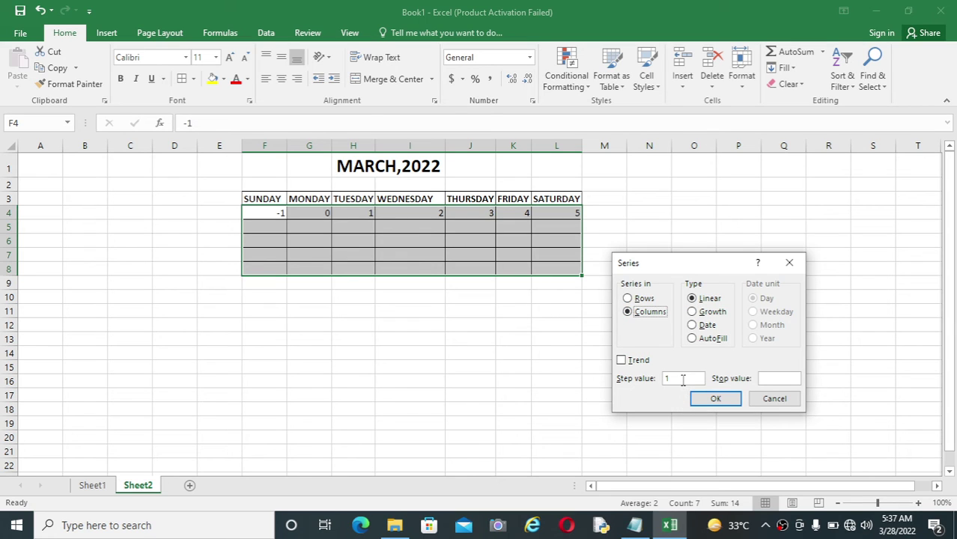
click(683, 379)
key(BackSpace)
text(7)
click(776, 376)
text(31)
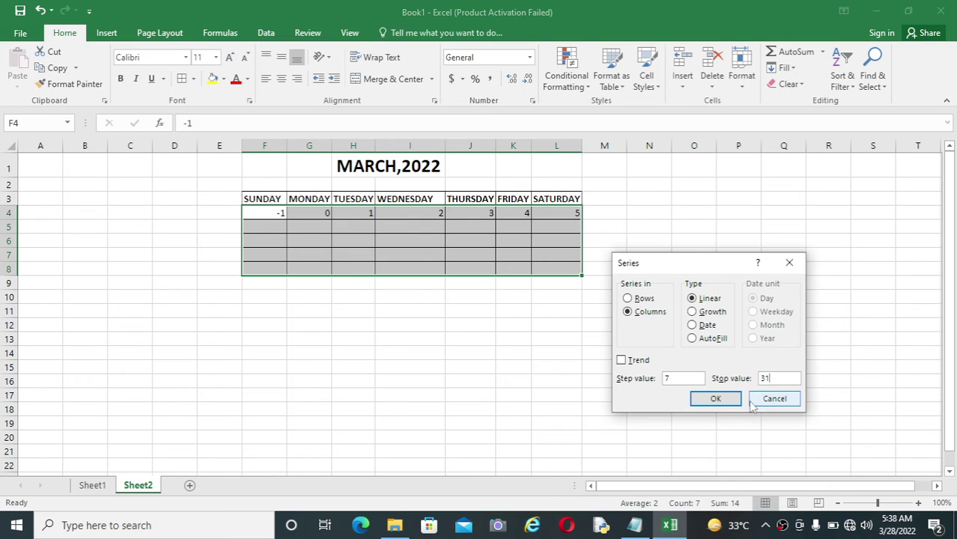
click(704, 400)
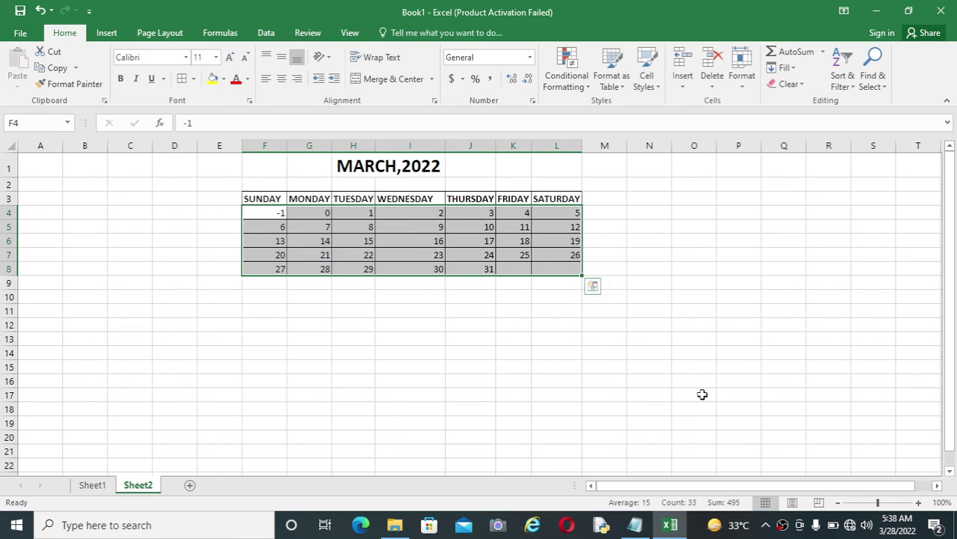
click(636, 364)
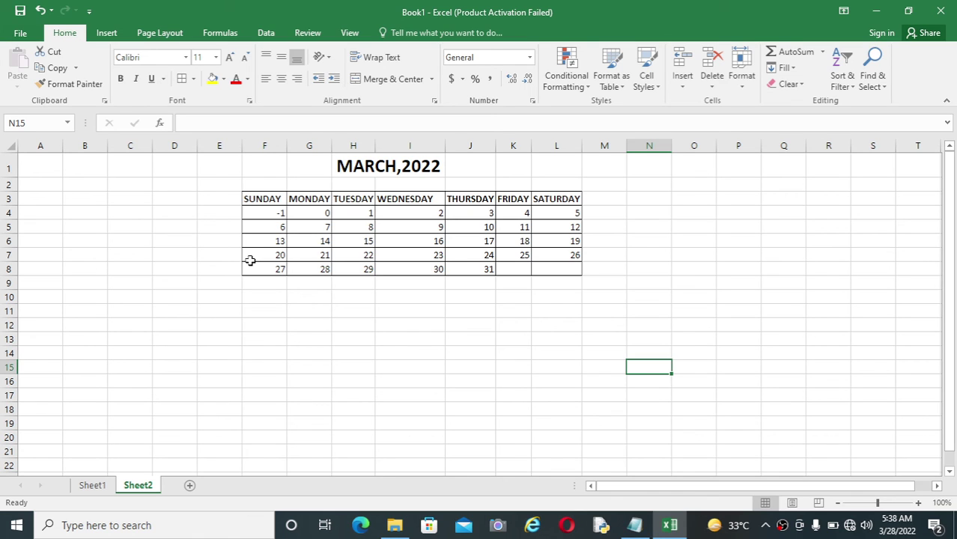
Delete the -1 in F4 and the 0 in G4.
click(264, 213)
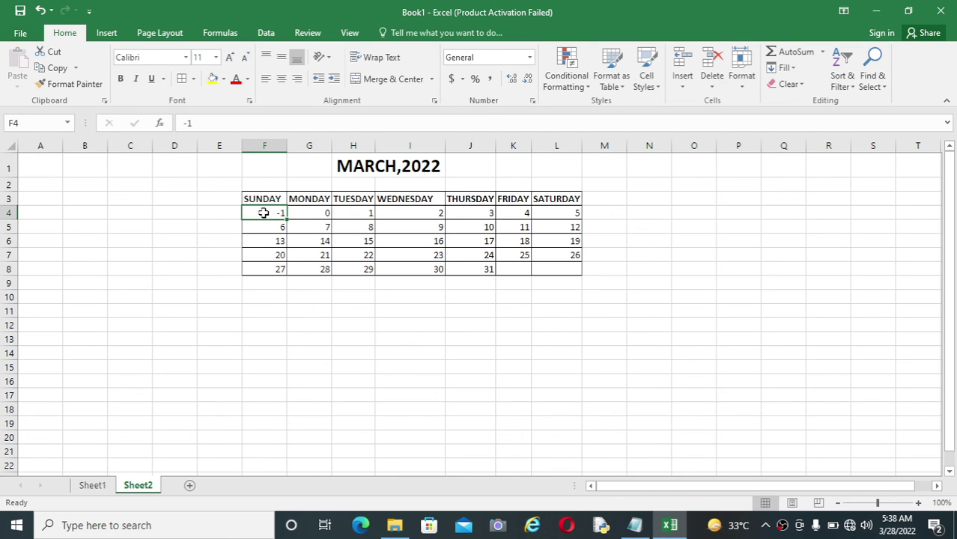
key(Delete)
key(Right)
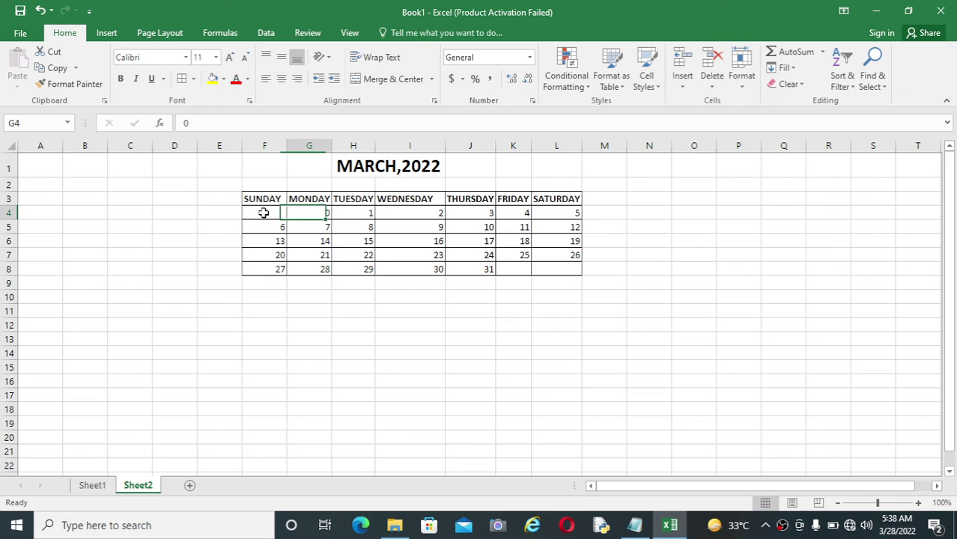
key(Delete)
click(363, 342)
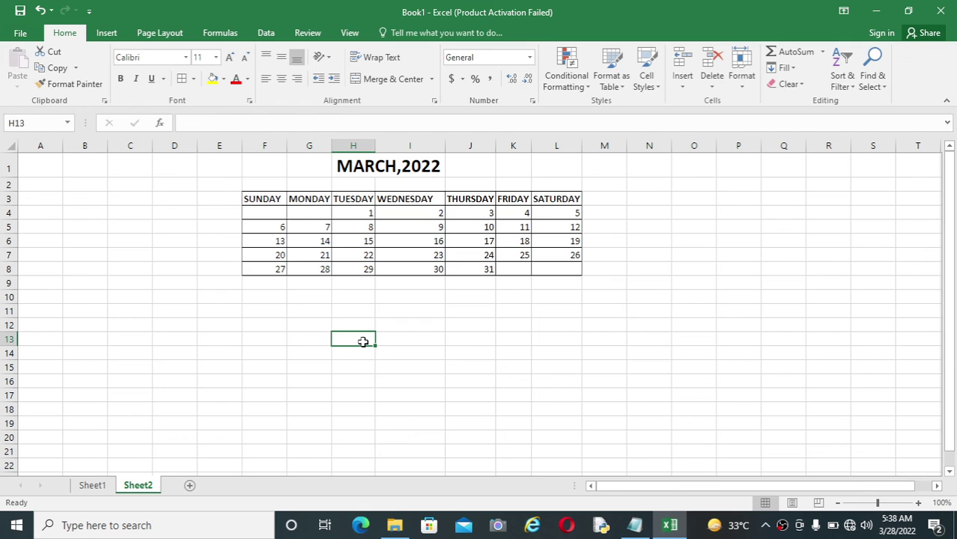
Make the SUNDAY column, F3 down to F8, red and bold.
click(273, 199)
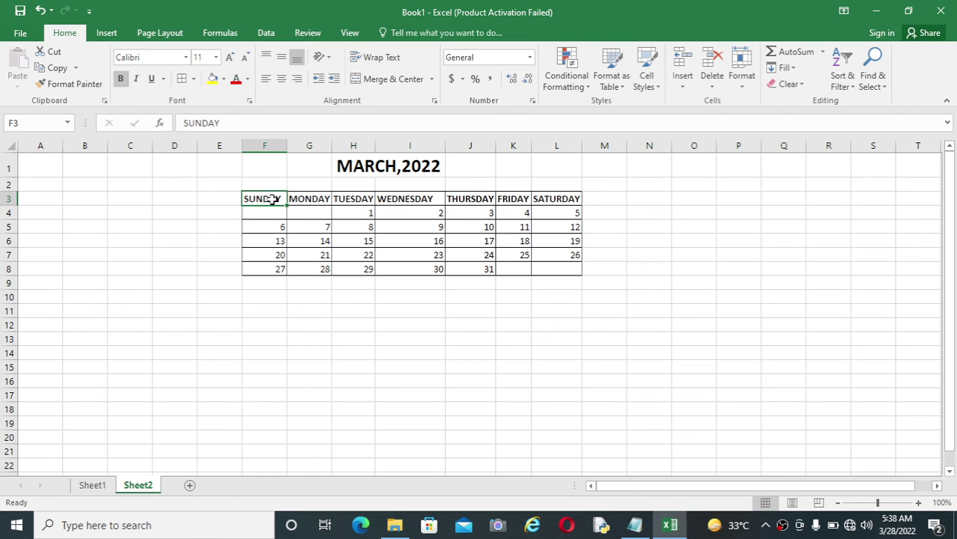
key(shift+Down)
key(shift+Down)
key(shift+Down)
key(shift+Down)
key(shift+Down)
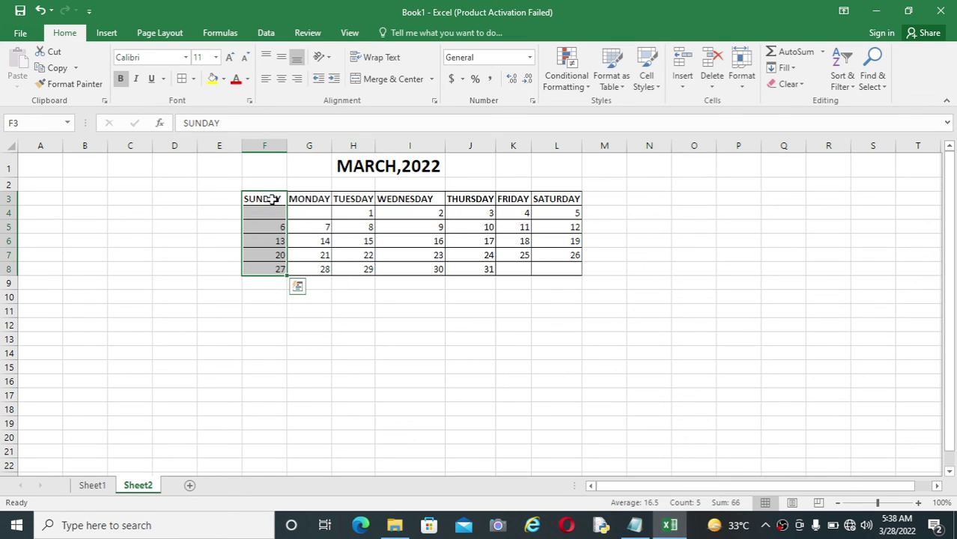
click(249, 81)
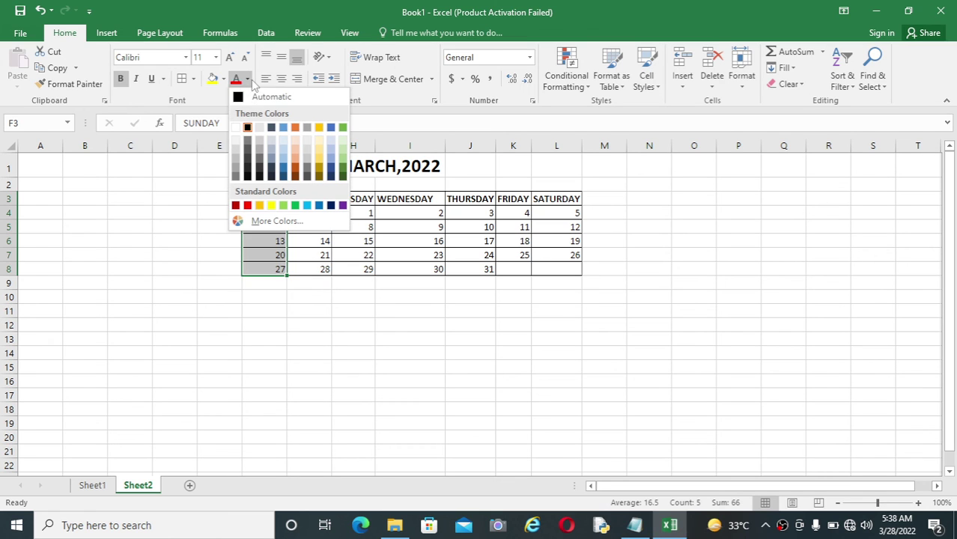
click(249, 206)
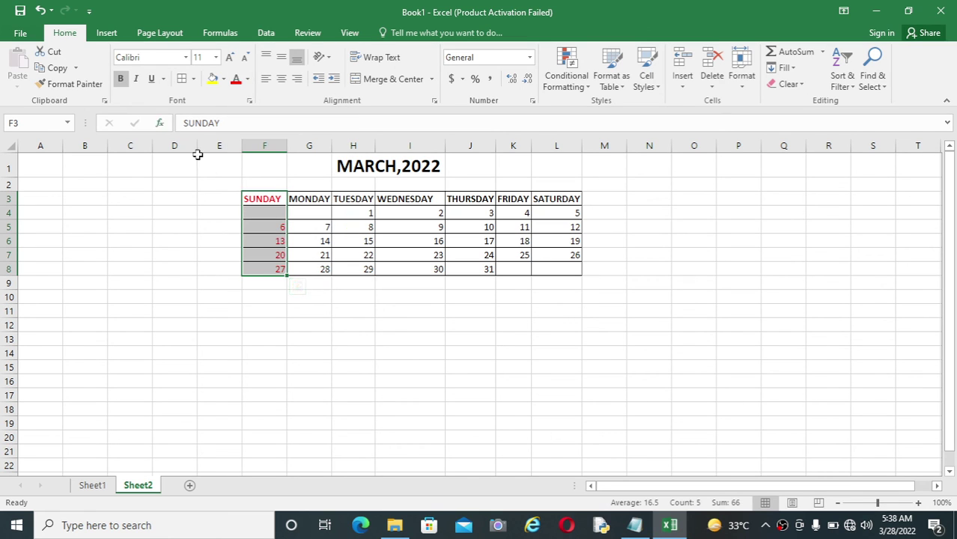
click(122, 77)
click(254, 354)
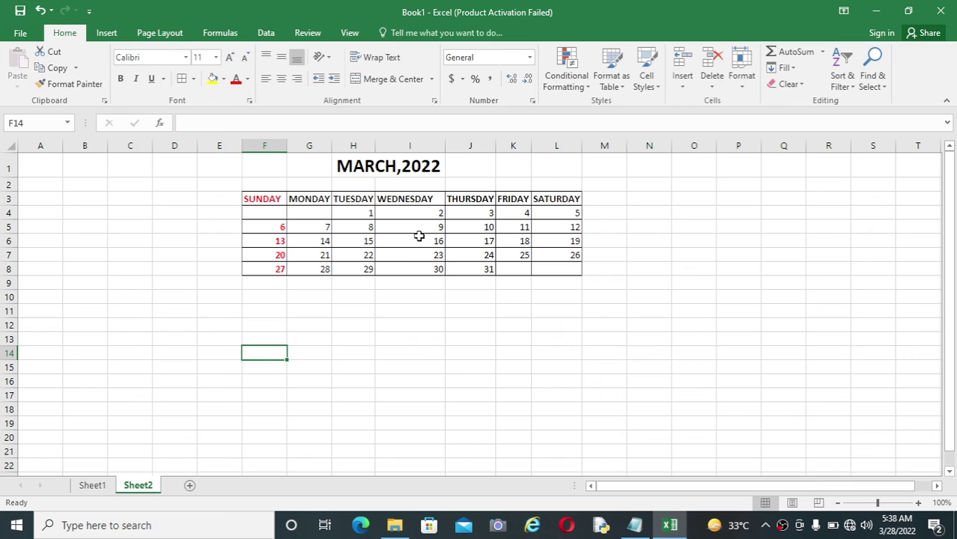
Set the calendar range F3:L8 to font size 20.
click(270, 198)
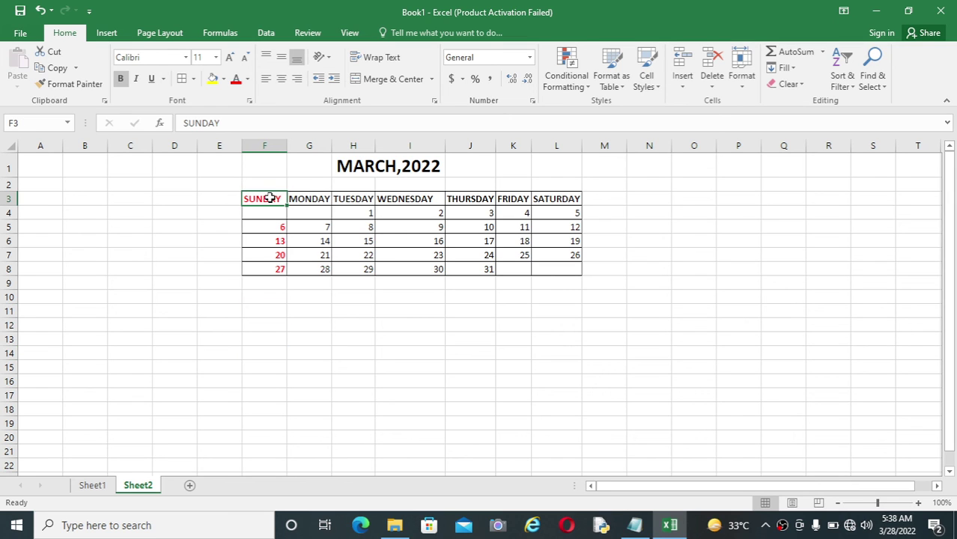
key(shift+Right)
key(shift+Right)
key(shift+Right)
key(shift+Right)
key(shift+Right)
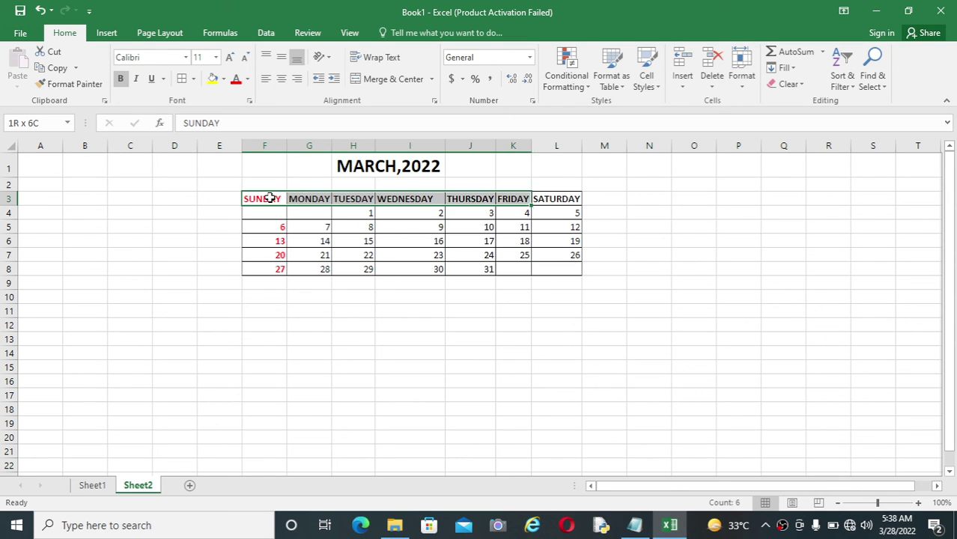
key(shift+Right)
key(shift+Right)
key(shift+Left)
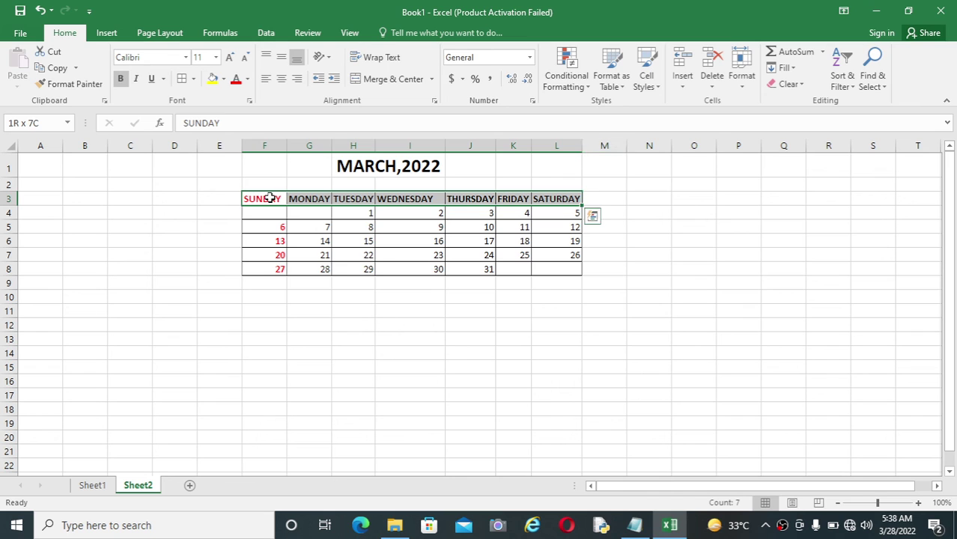
key(shift+Down)
key(shift+Down)
key(shift+Down)
key(shift+Down)
key(shift+Down)
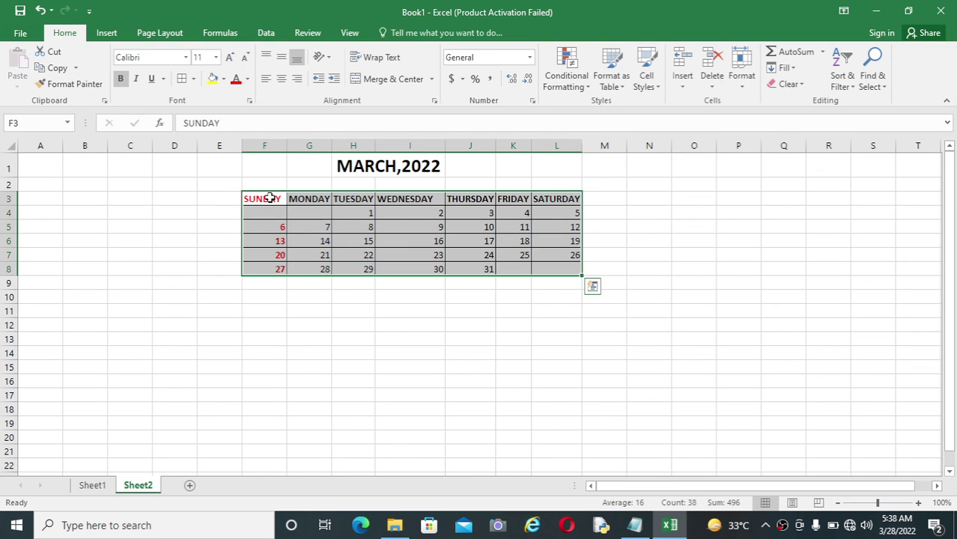
click(216, 58)
click(200, 172)
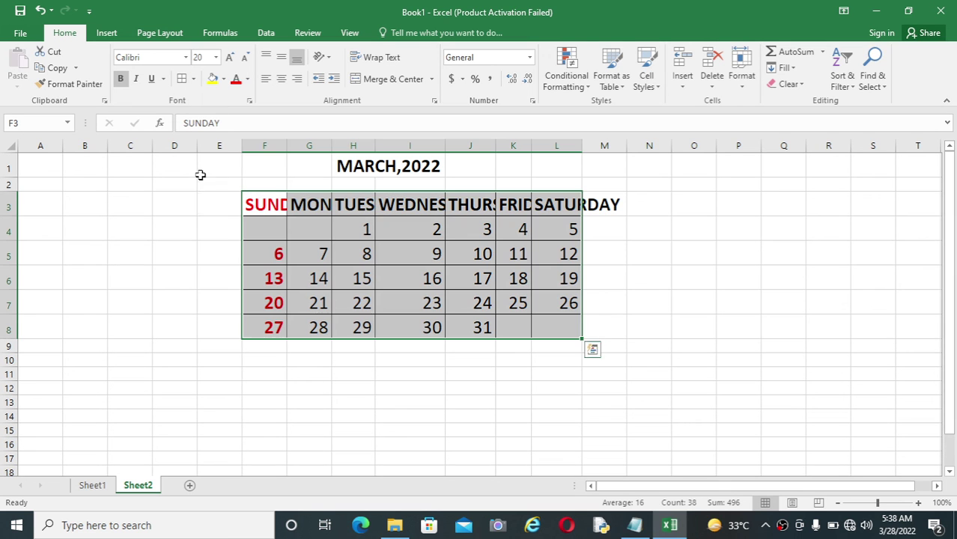
AutoFit columns F through L so SUNDAY to SATURDAY show in full.
double_click(287, 145)
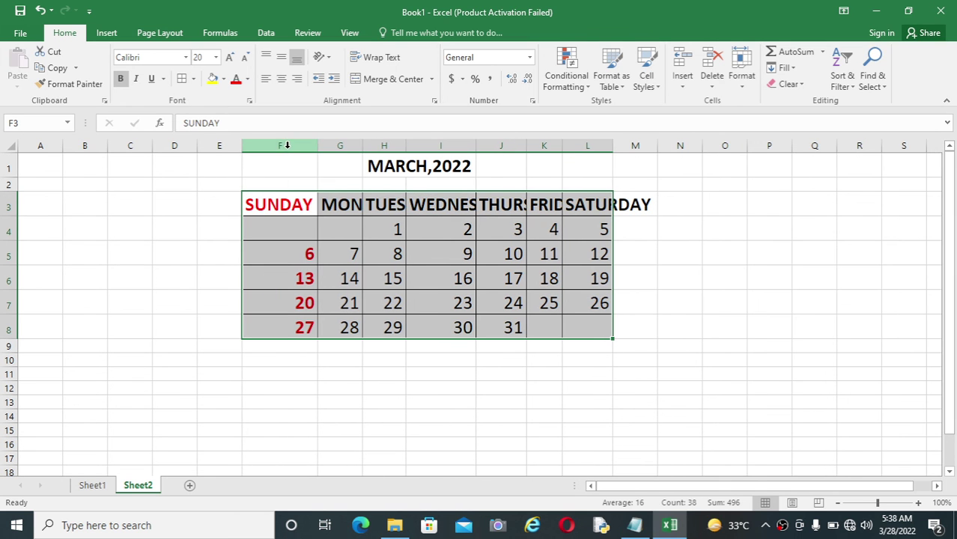
double_click(362, 147)
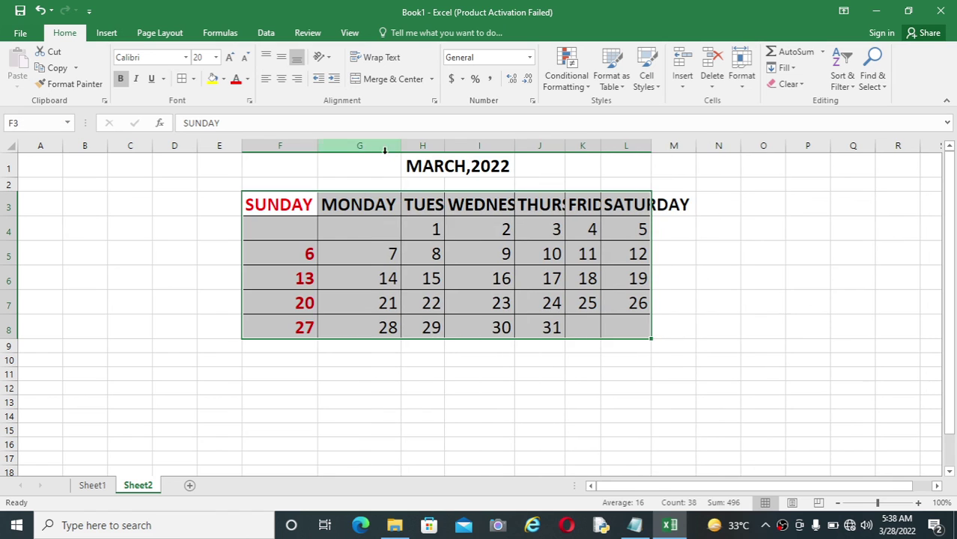
double_click(443, 147)
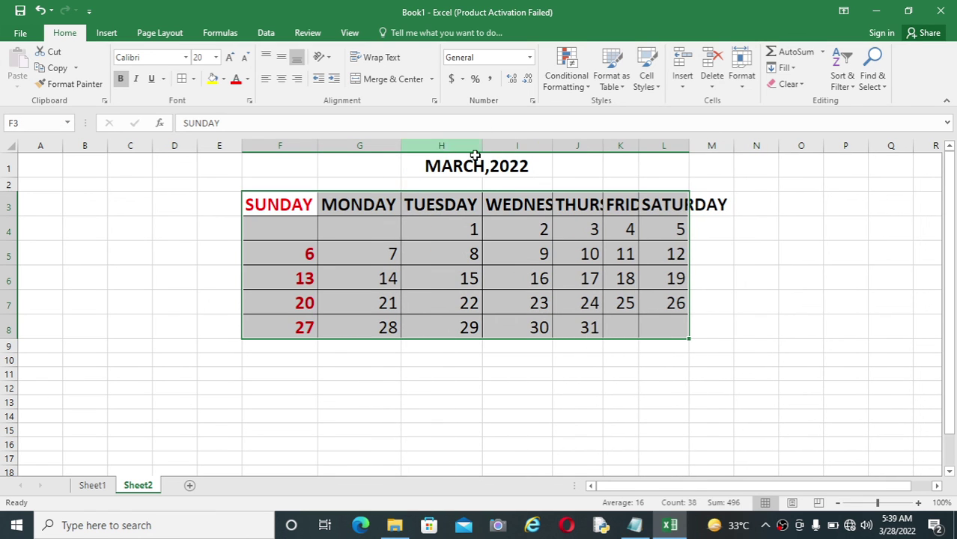
double_click(552, 146)
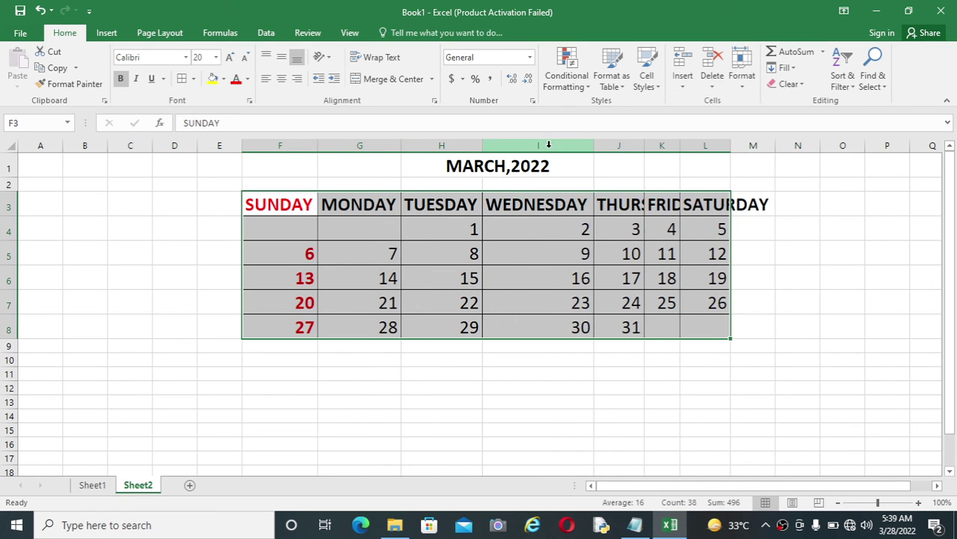
double_click(643, 147)
double_click(725, 147)
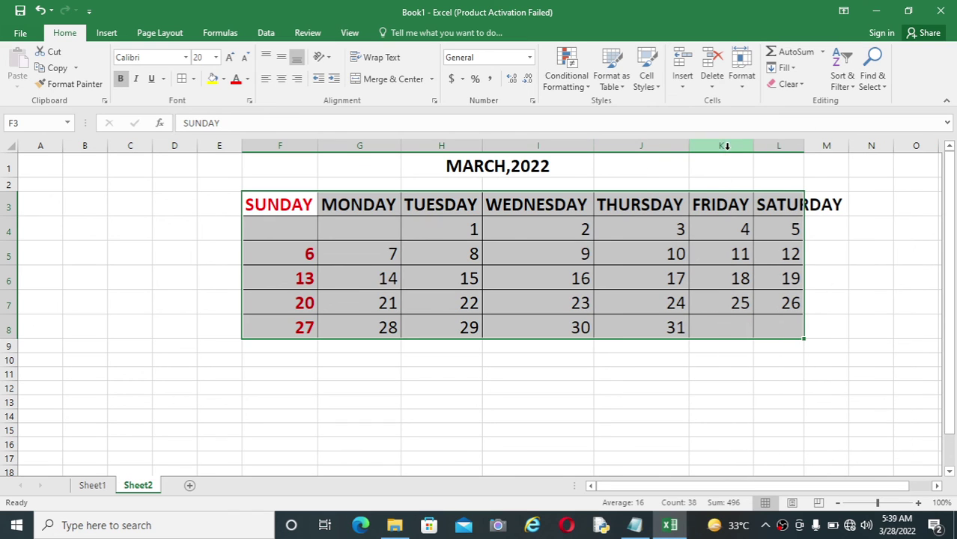
double_click(803, 147)
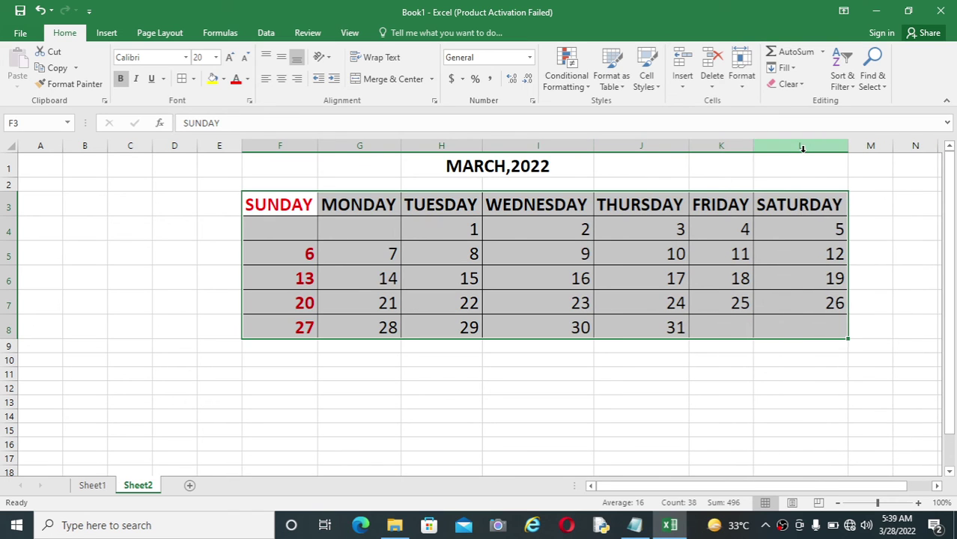
click(749, 449)
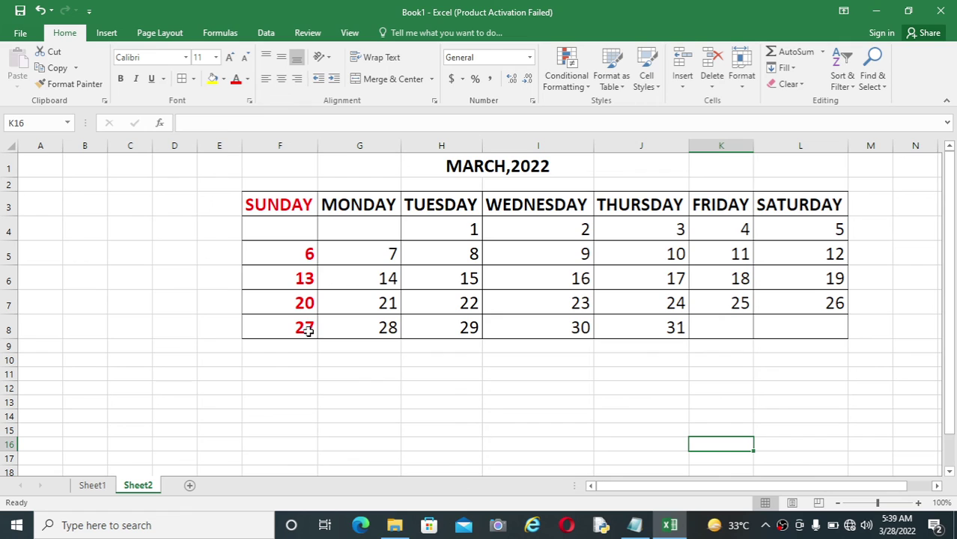
Enter 1 in B1 and 3 in B2.
click(91, 164)
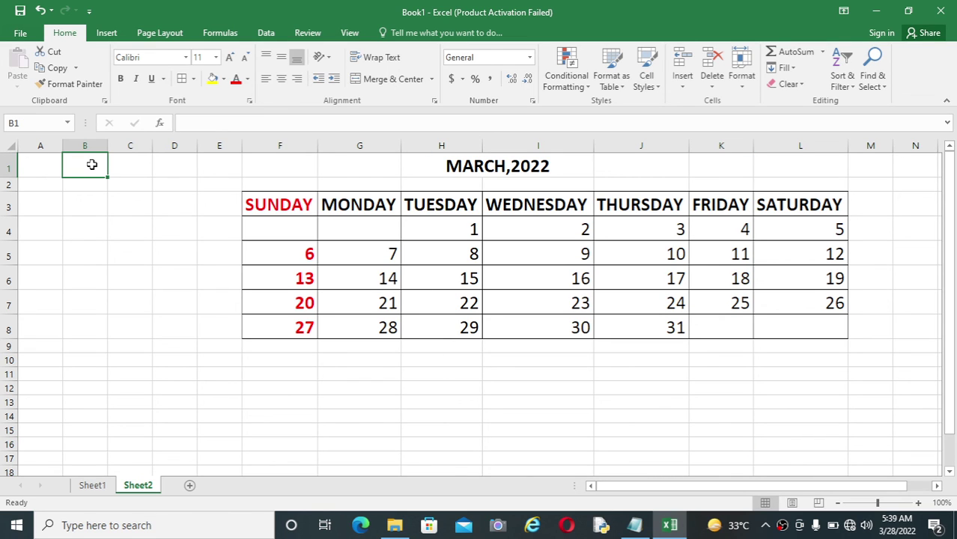
text(1)
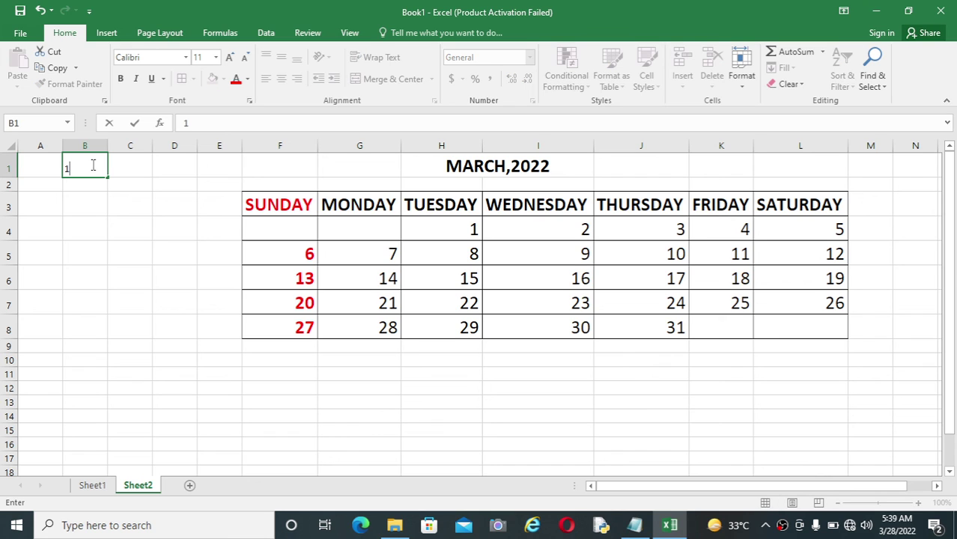
key(Return)
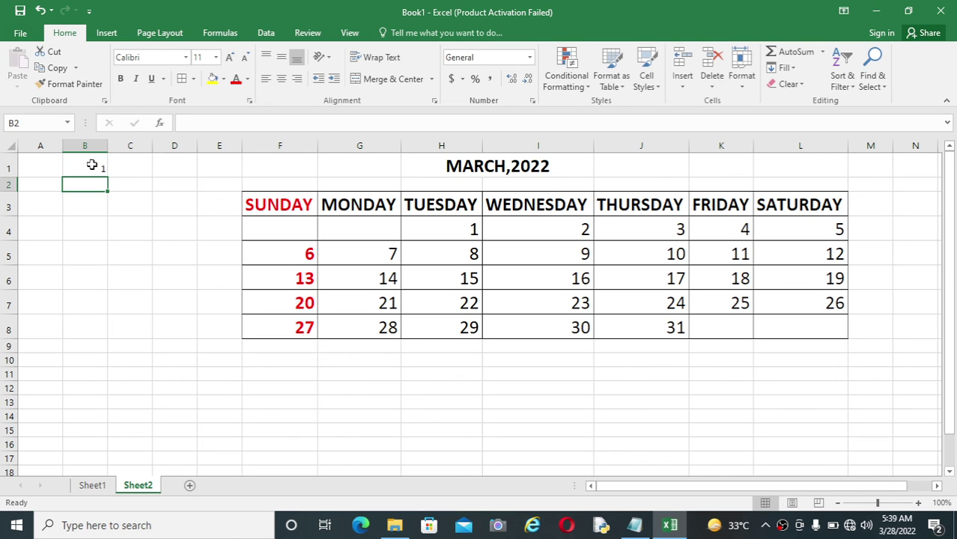
text(3)
key(Return)
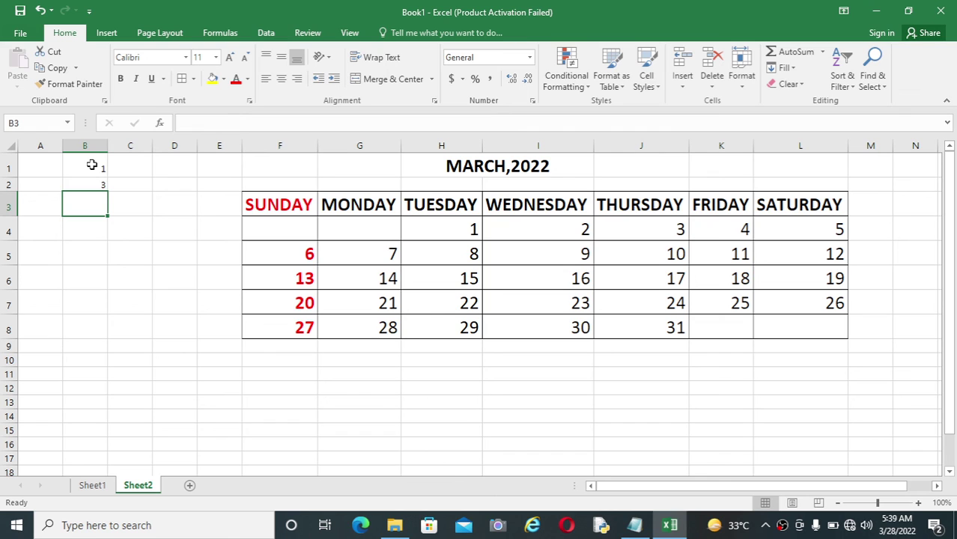
click(161, 196)
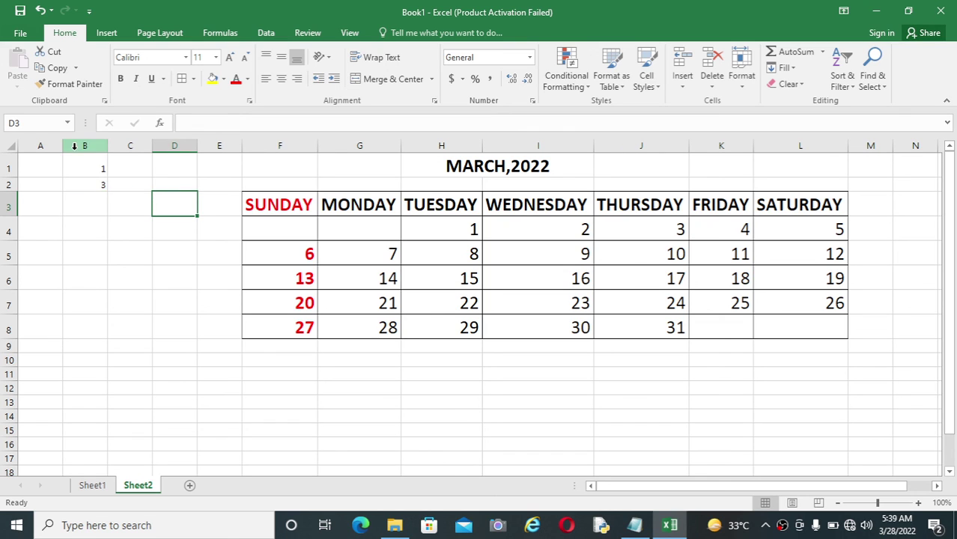
Fill B1 with light blue and B2 with gold.
click(100, 169)
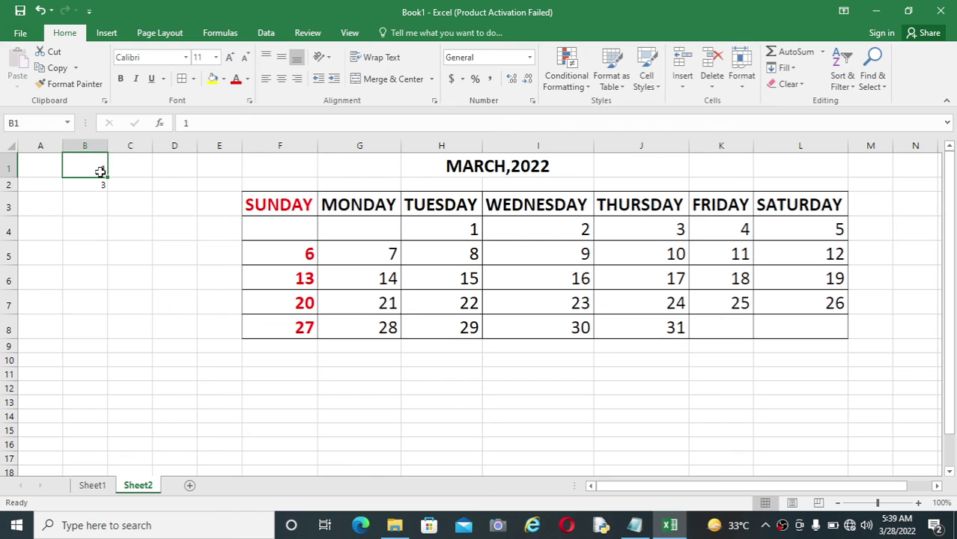
click(223, 79)
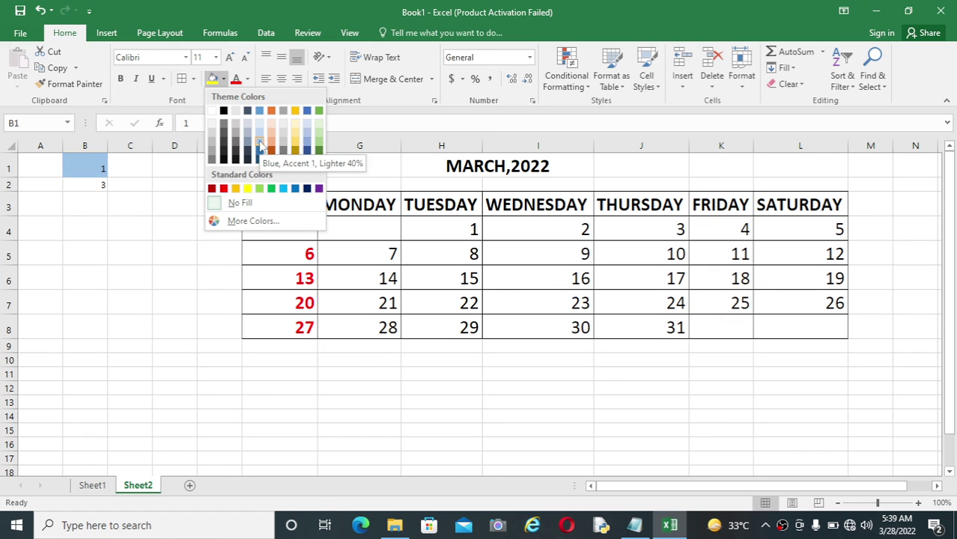
click(260, 137)
click(88, 187)
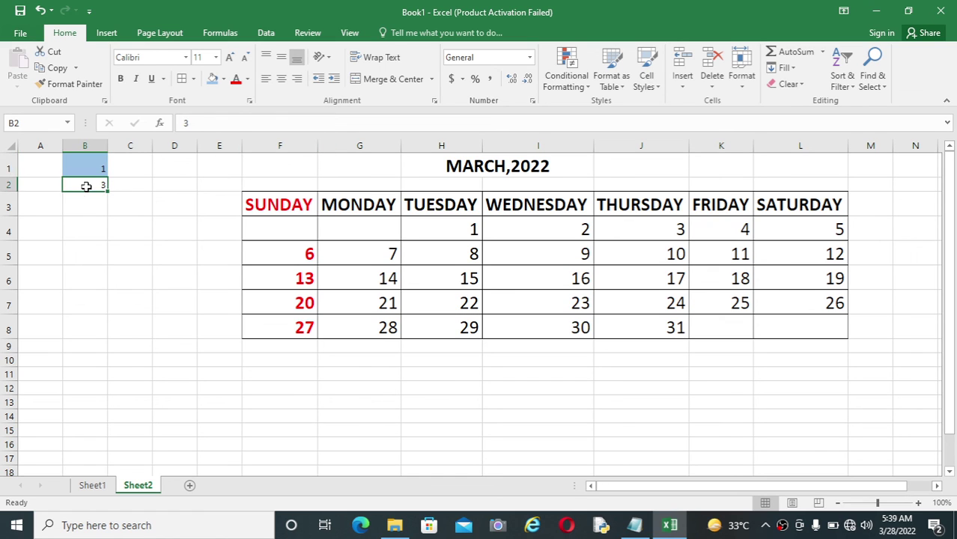
click(223, 80)
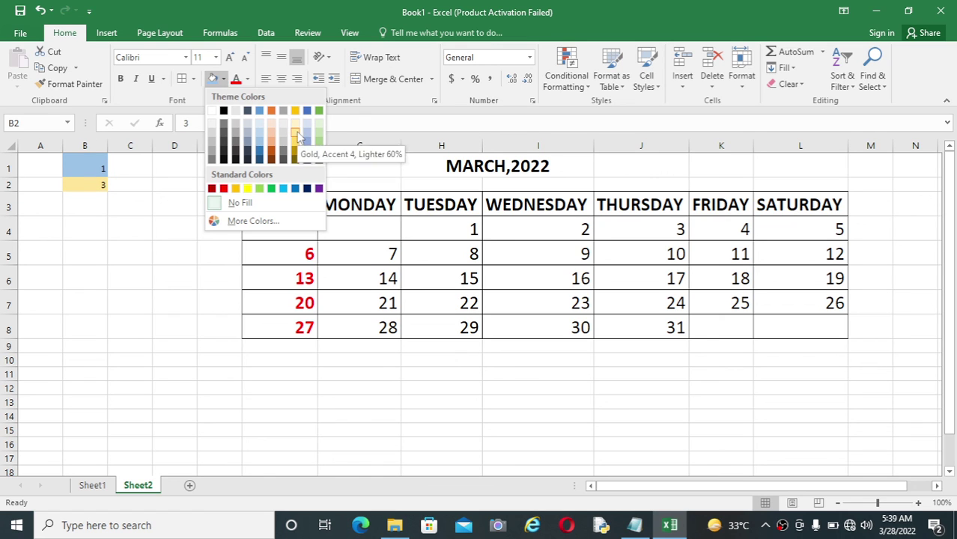
click(297, 135)
click(107, 209)
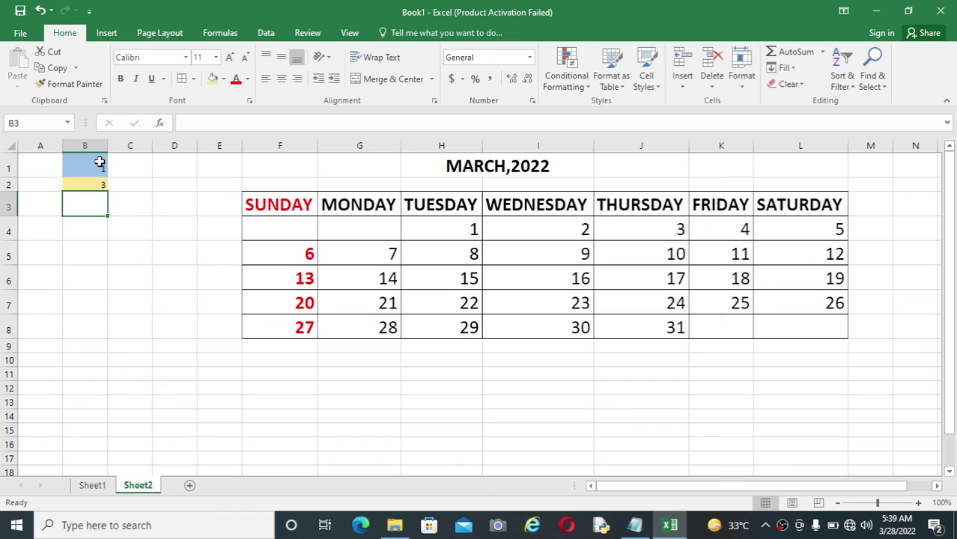
Extend the B1:B2 number and colour pattern down to B12.
drag(100, 163, 98, 185)
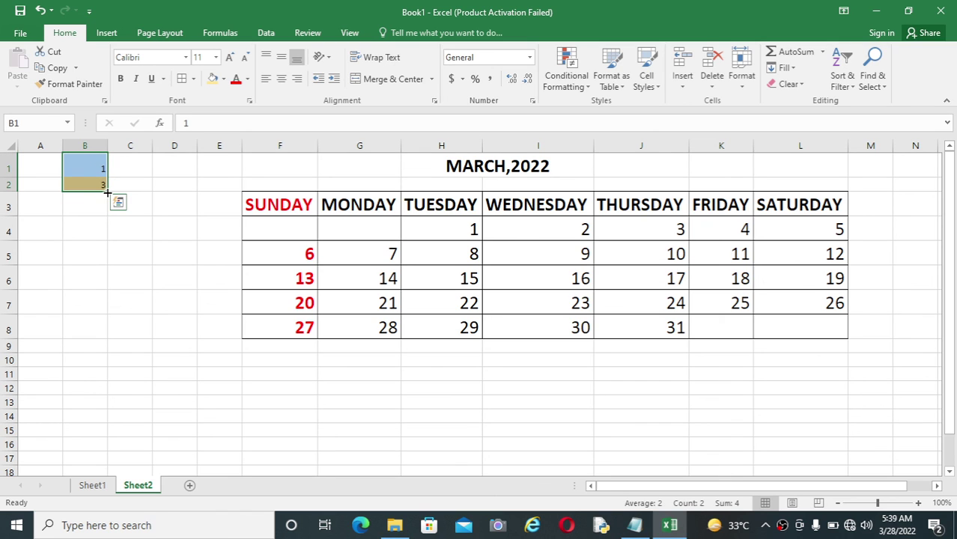
drag(107, 193, 103, 391)
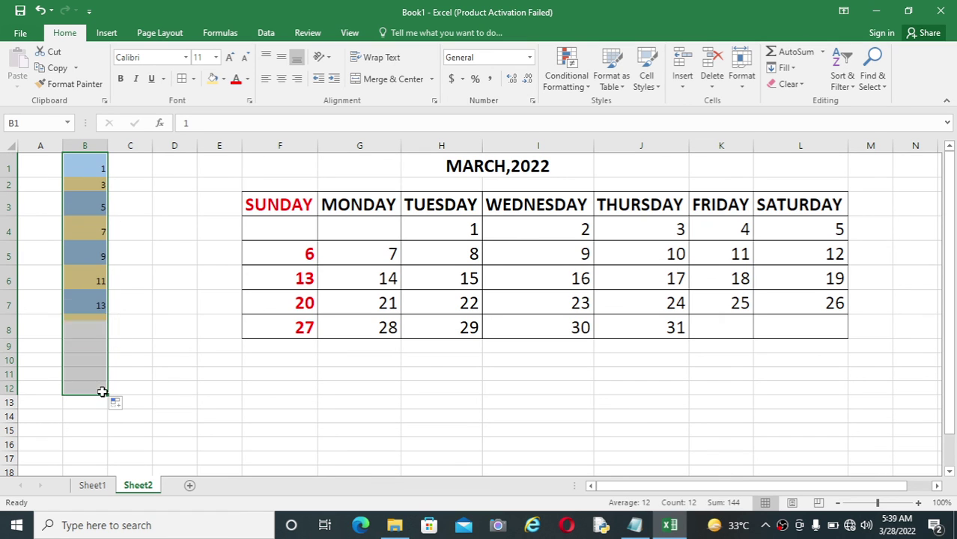
click(202, 238)
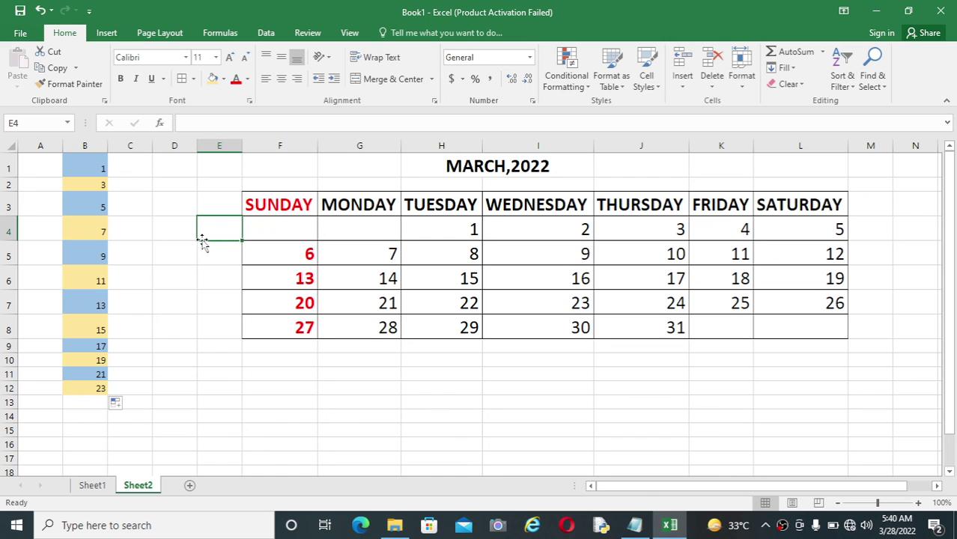
Delete helper column B of odd numbers so the calendar shifts left.
click(90, 145)
drag(93, 145, 91, 145)
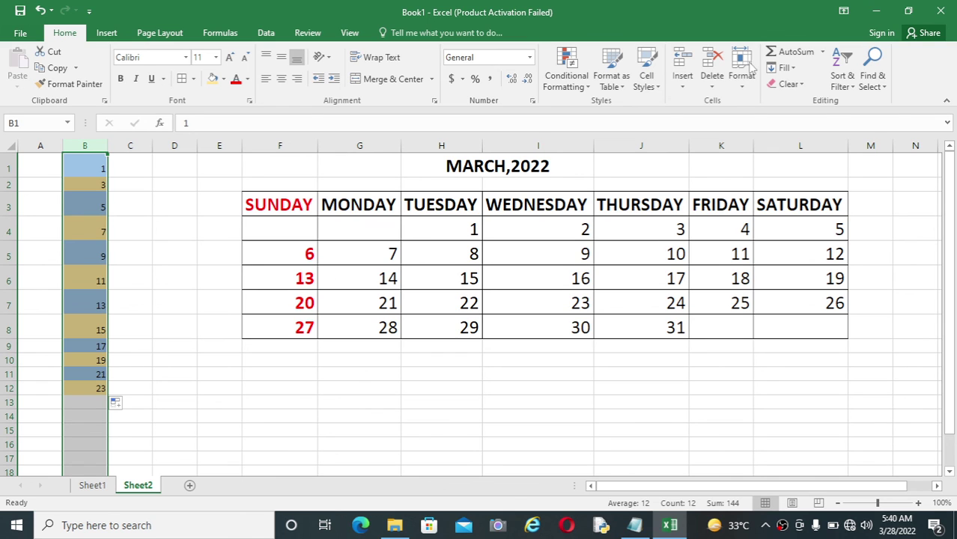
click(717, 88)
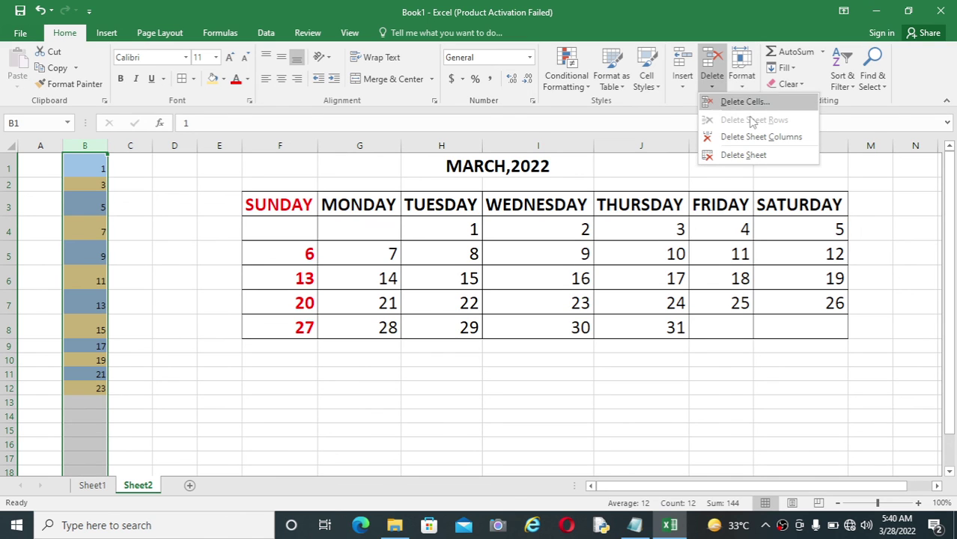
click(754, 138)
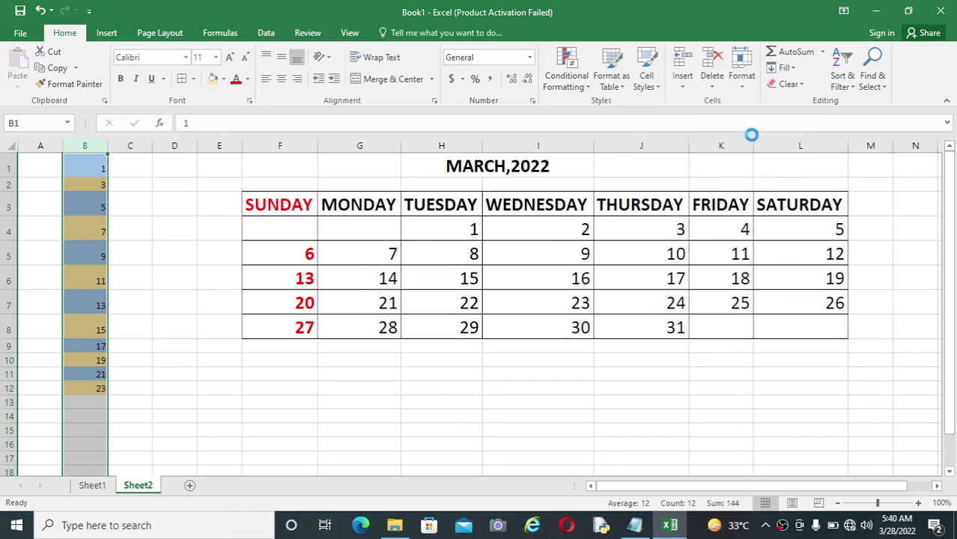
Deselect the column by choosing an empty cell, then minimize Excel to the taskbar.
click(284, 380)
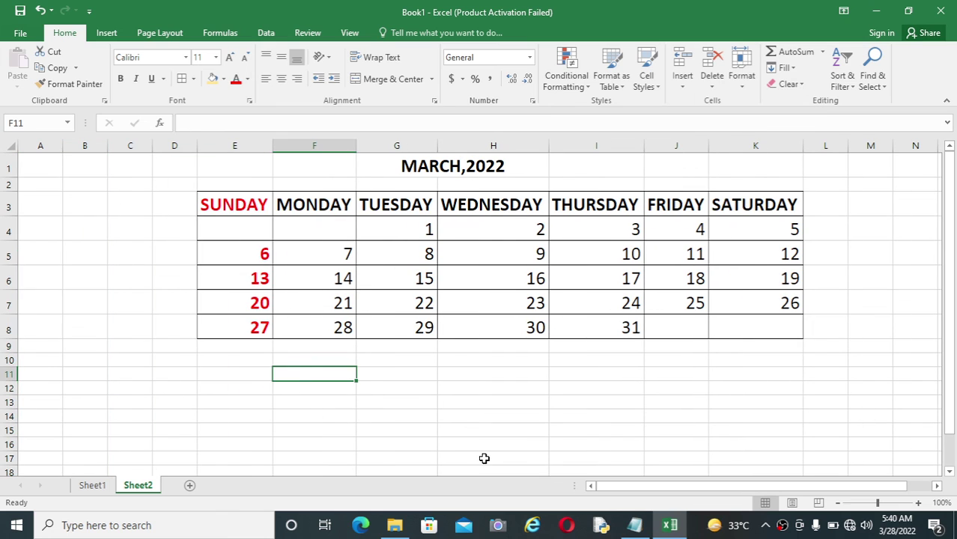
click(485, 458)
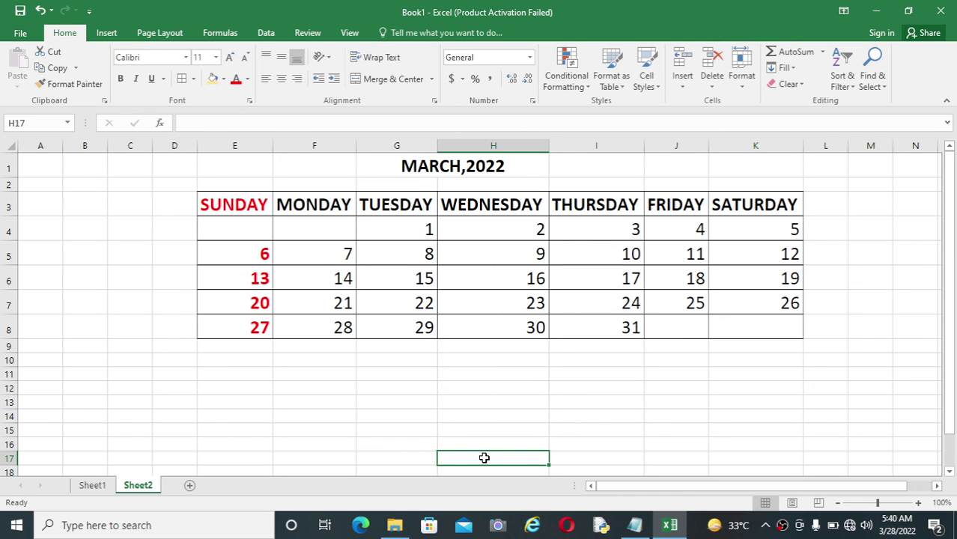
click(872, 9)
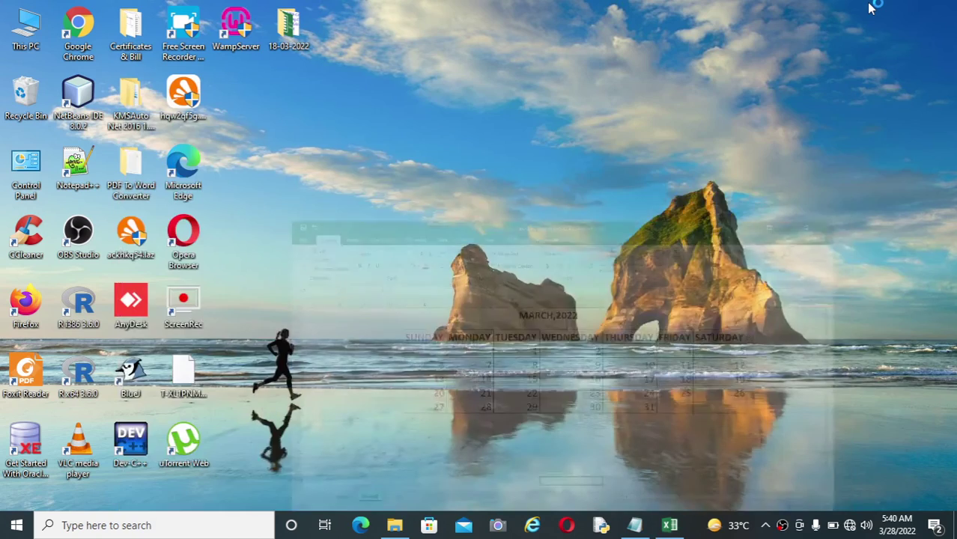
click(636, 525)
click(513, 301)
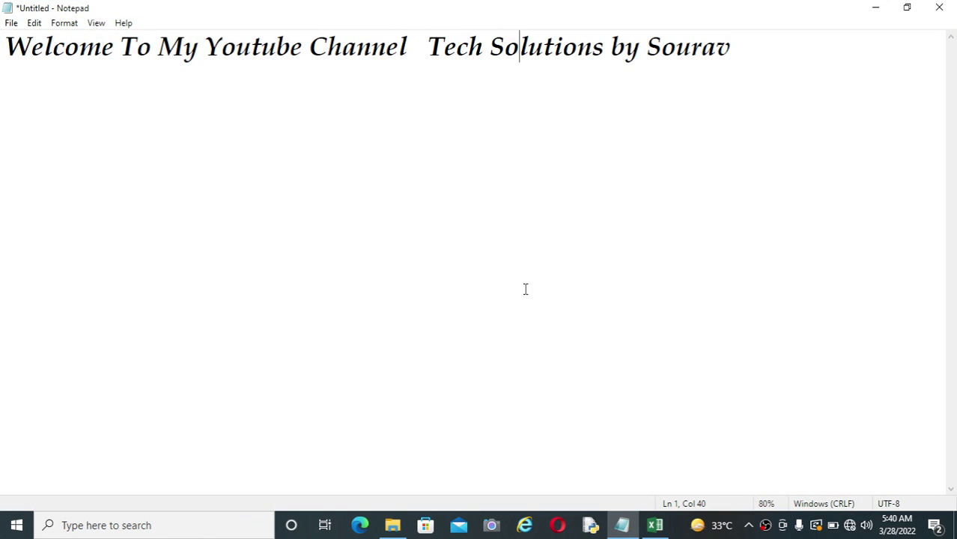
click(874, 9)
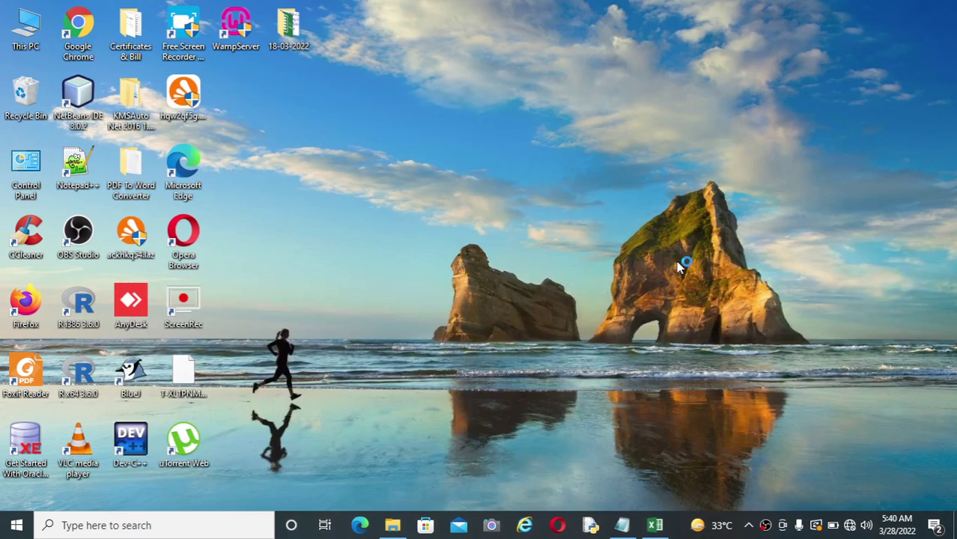